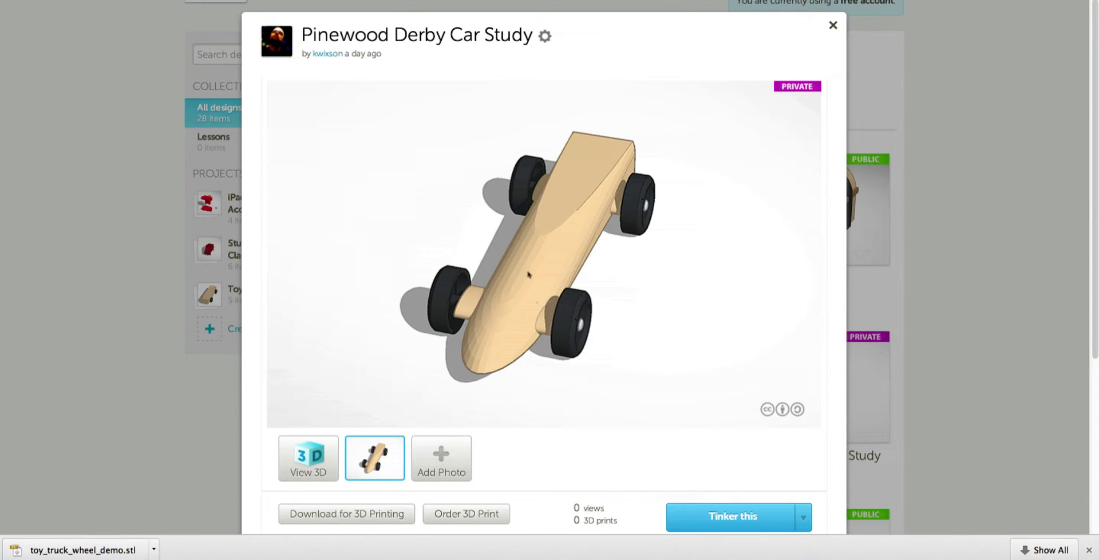
Step: Close the Pinewood Derby Car Study preview and search the designs for "pinewood"
left_click(833, 26)
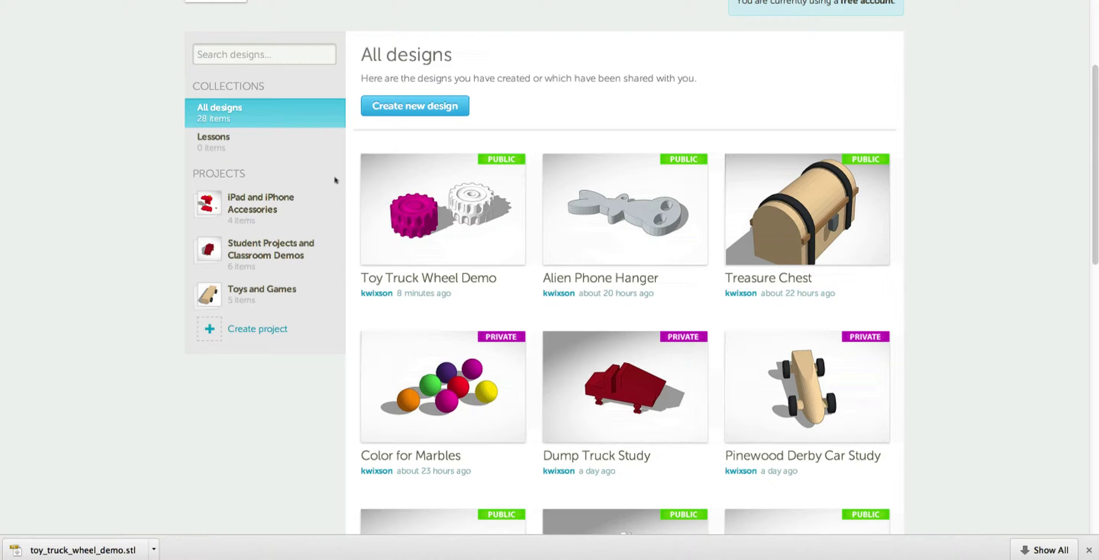
left_click(240, 54)
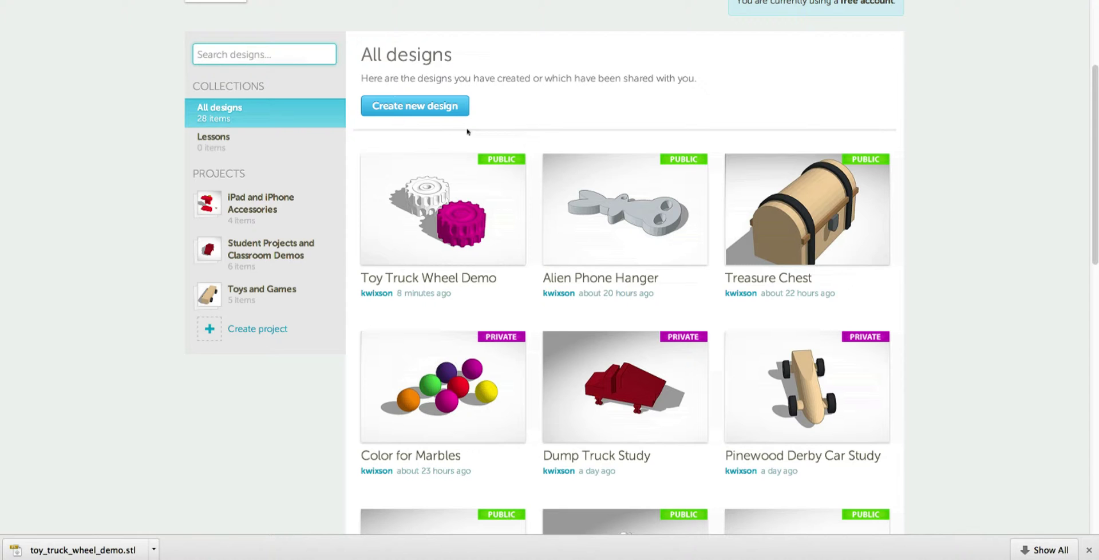
type("pinewood")
key("Return")
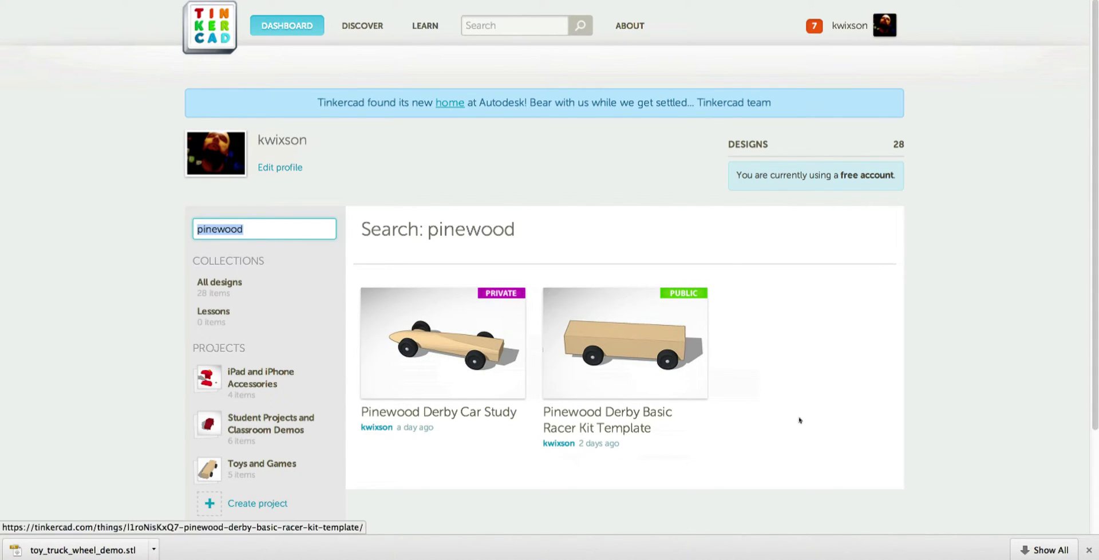
Step: Open the Pinewood Derby Basic Racer Kit Template and start tinkering on a copy of it
mouse_move(569, 369)
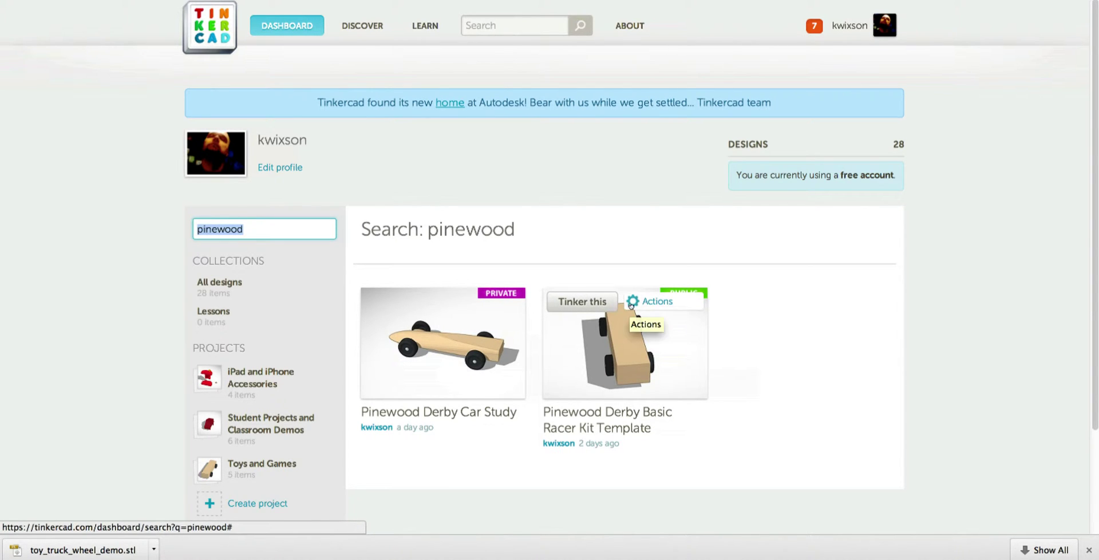
left_click(616, 341)
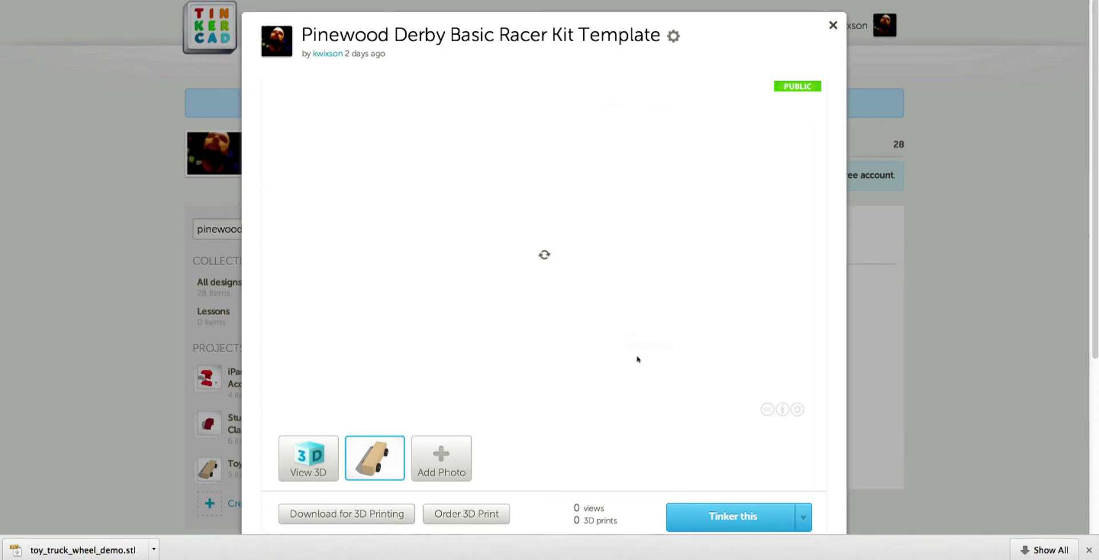
left_click(803, 513)
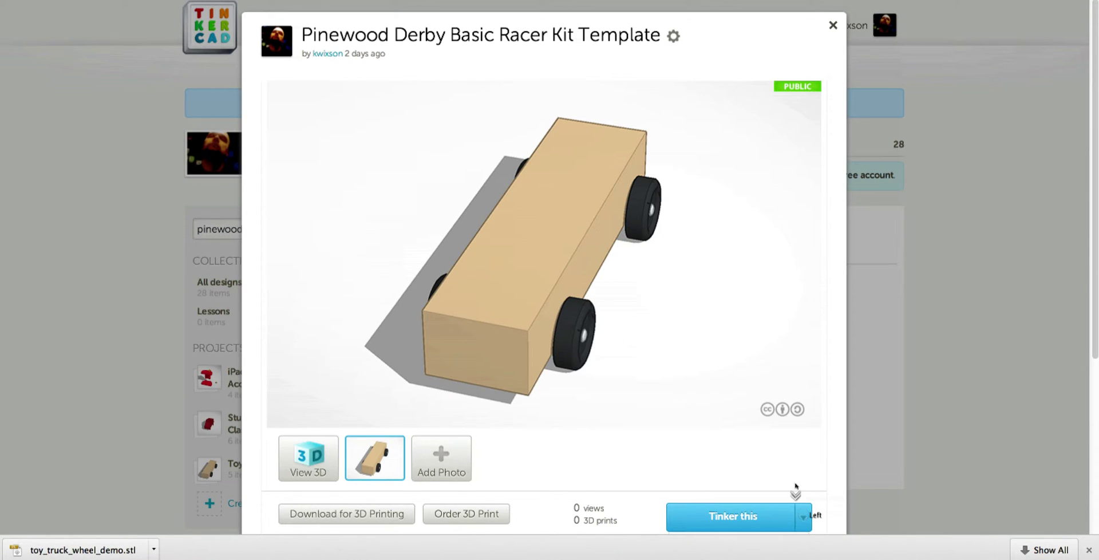
scroll(795, 487, "down", 3)
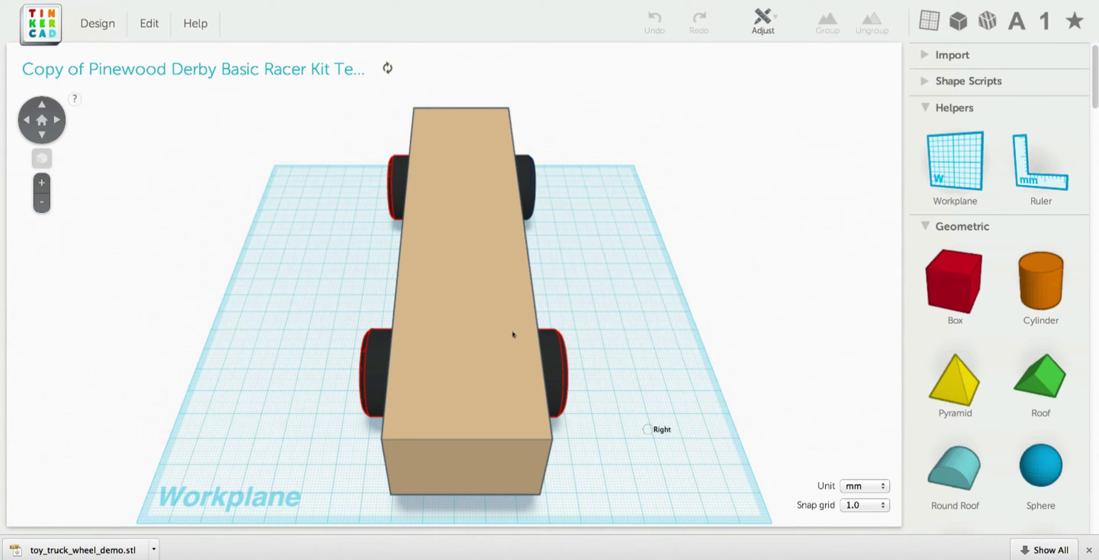
Step: Examine the car's body, wheels and axle slots from above, from the side and from underneath
right_click_drag(647, 429, 516, 367)
middle_click_drag(518, 375, 588, 370)
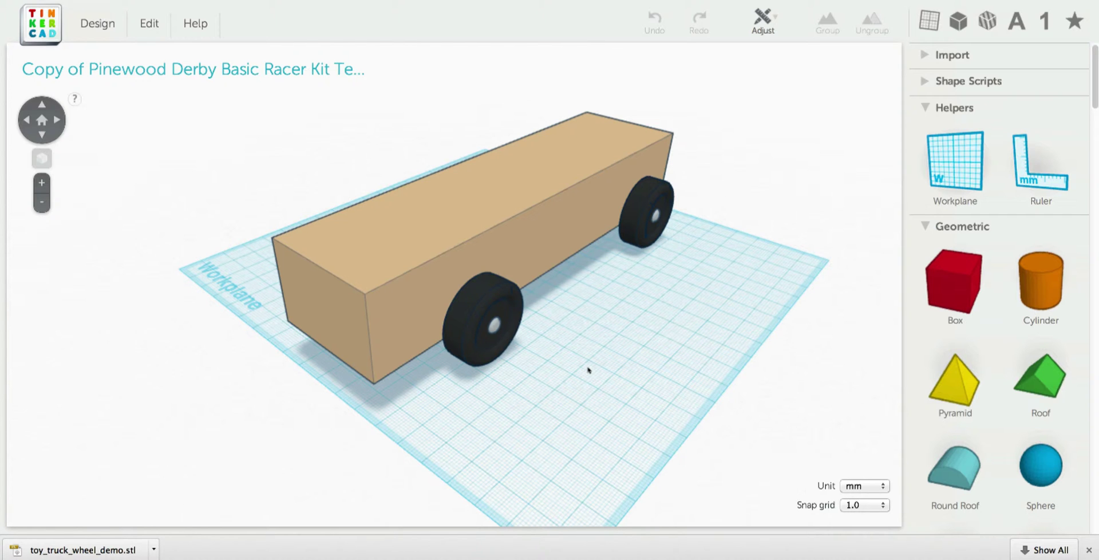
right_click_drag(588, 370, 660, 269)
scroll(587, 299, "up", 4)
right_click_drag(617, 344, 634, 251)
scroll(713, 319, "down", 3)
right_click_drag(713, 319, 475, 233)
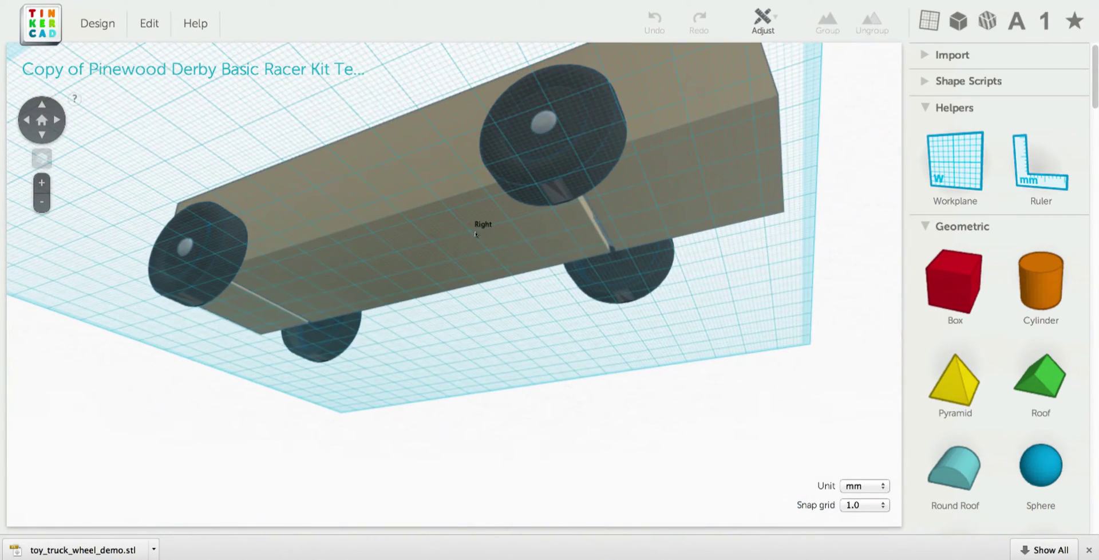
right_click_drag(653, 331, 506, 322)
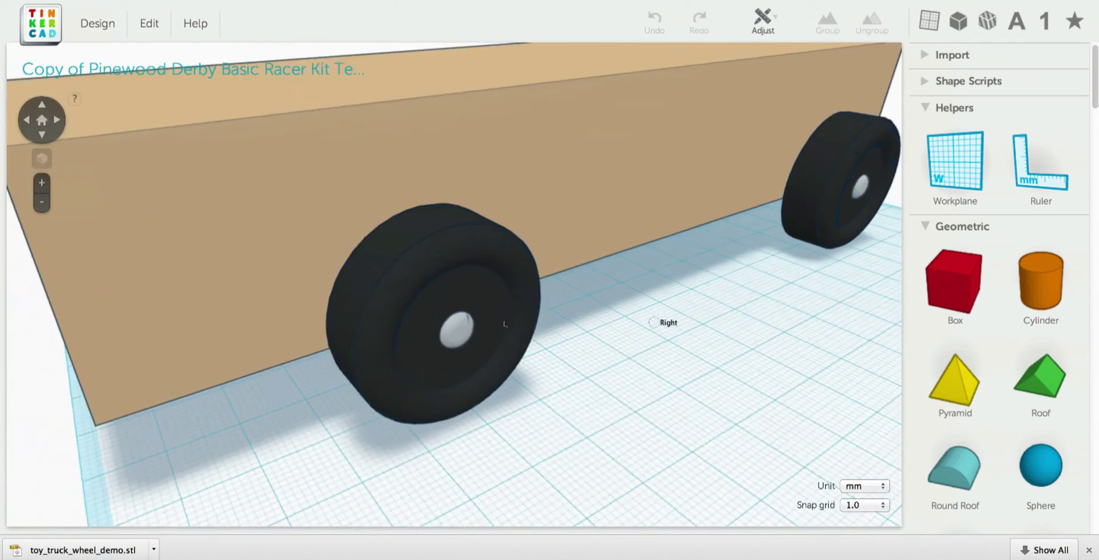
scroll(520, 322, "down", 2)
scroll(520, 323, "down", 2)
right_click_drag(637, 313, 686, 402)
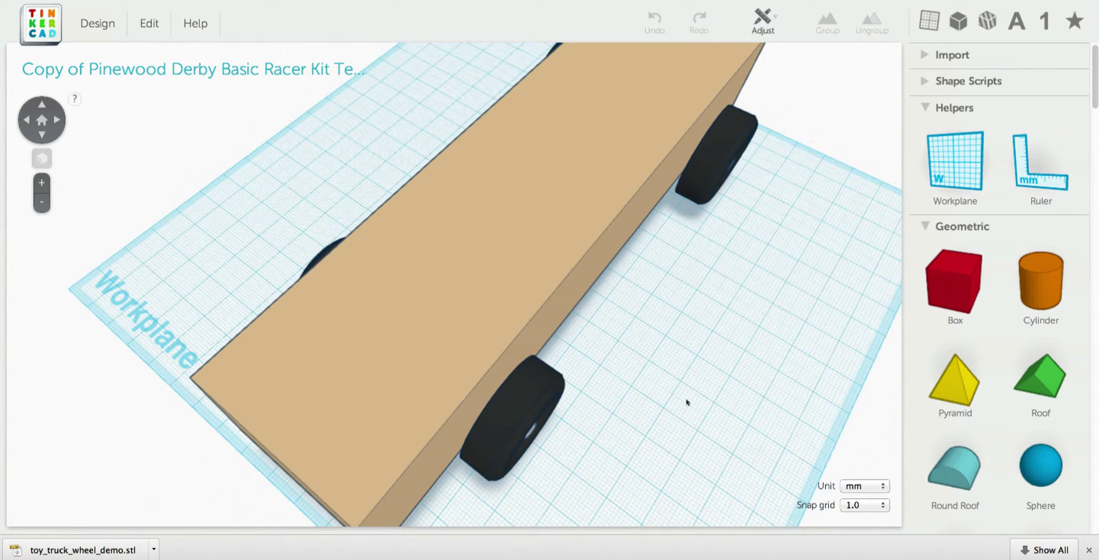
scroll(685, 366, "down", 3)
right_click_drag(685, 366, 638, 310)
middle_click_drag(638, 311, 689, 356)
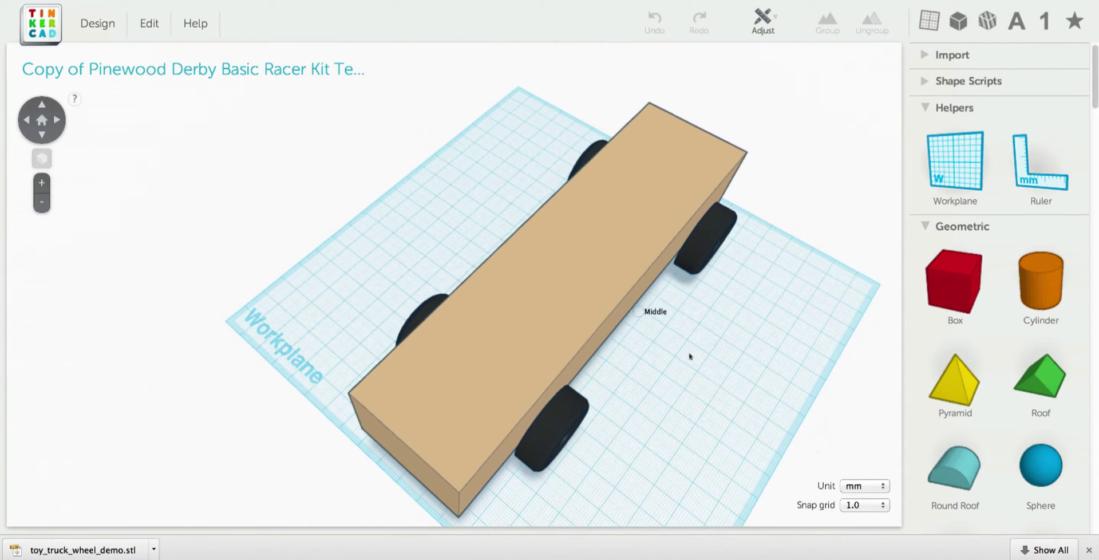
Step: Duplicate the wooden car body and move the copy clear of the car, beyond its far side
left_click(569, 287)
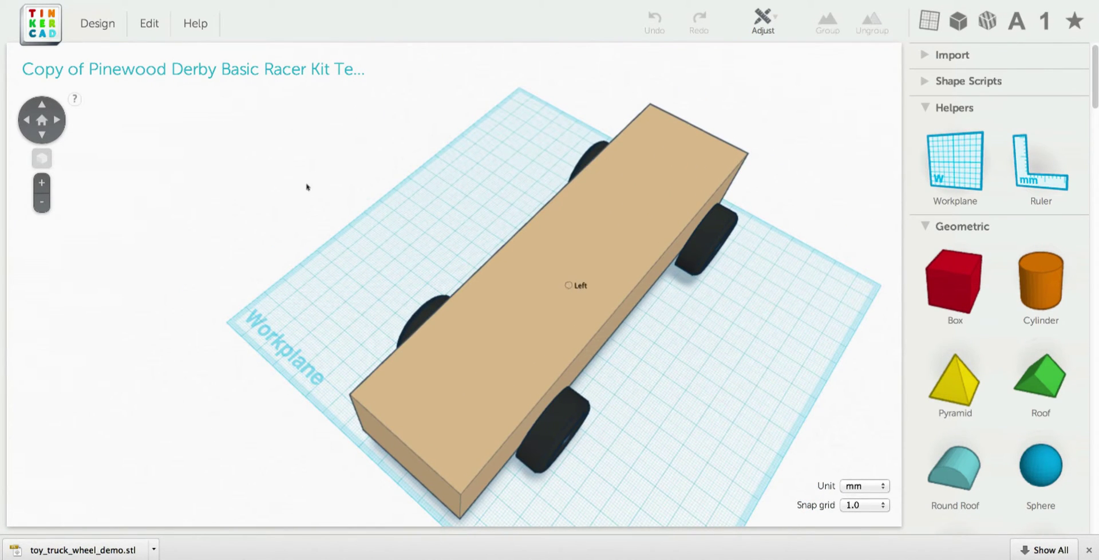
left_click(149, 23)
left_click(174, 92)
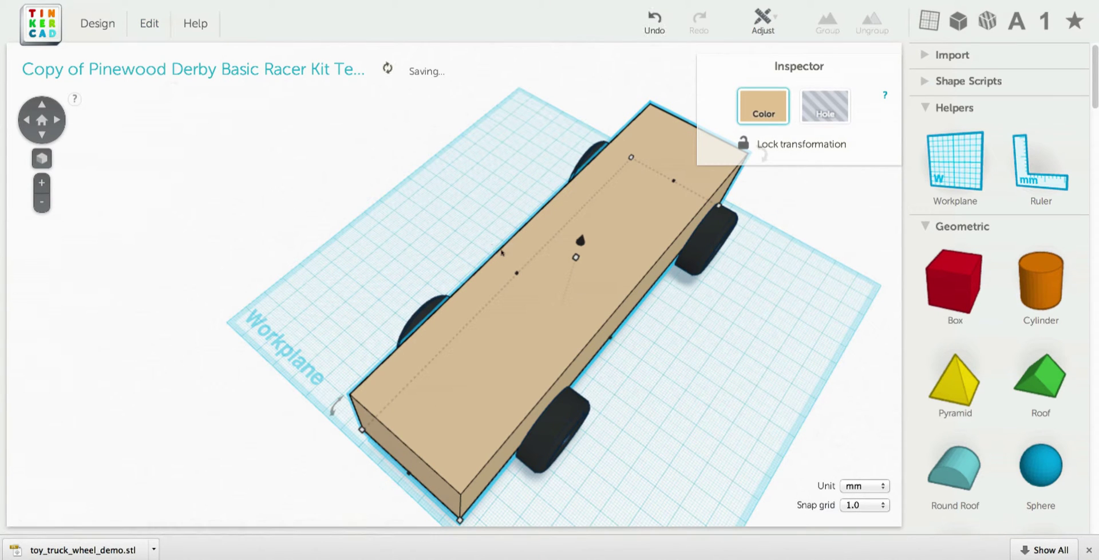
left_click_drag(586, 292, 390, 151)
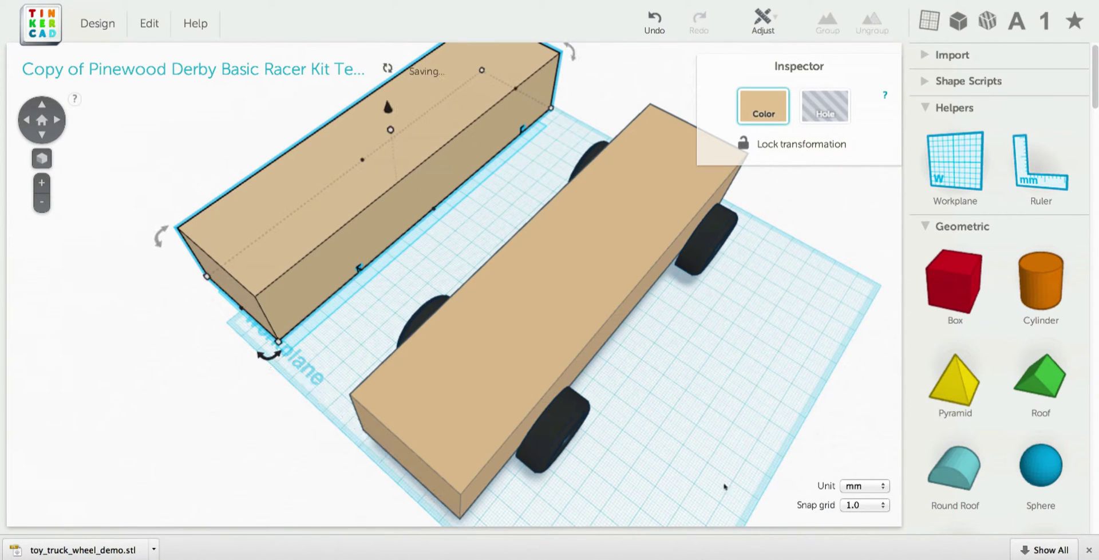
left_click_drag(405, 192, 382, 165)
right_click_drag(685, 382, 394, 311)
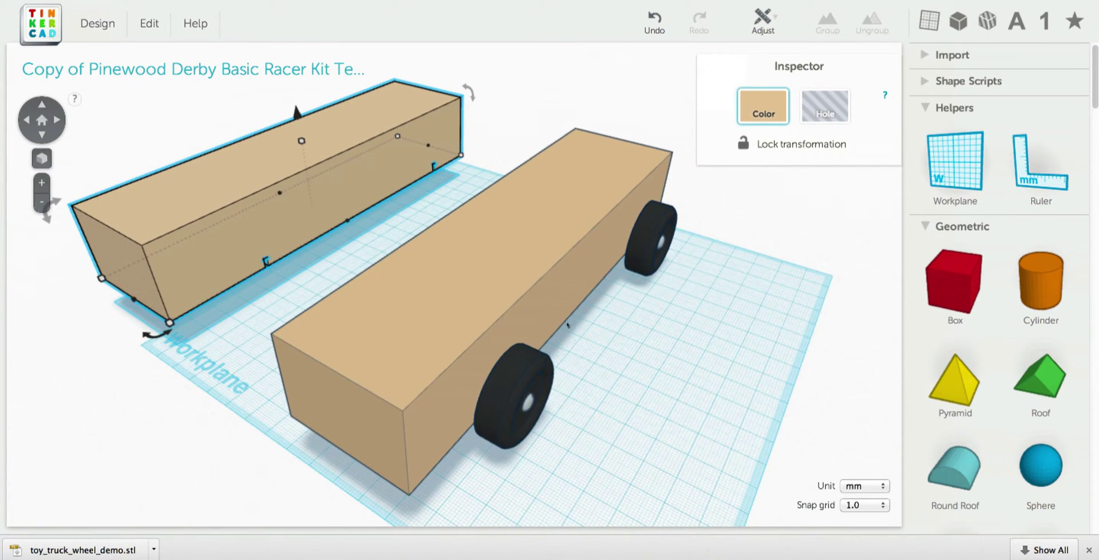
right_click_drag(567, 325, 506, 332)
scroll(521, 352, "down", 2)
scroll(519, 346, "up", 4)
scroll(519, 344, "down", 1)
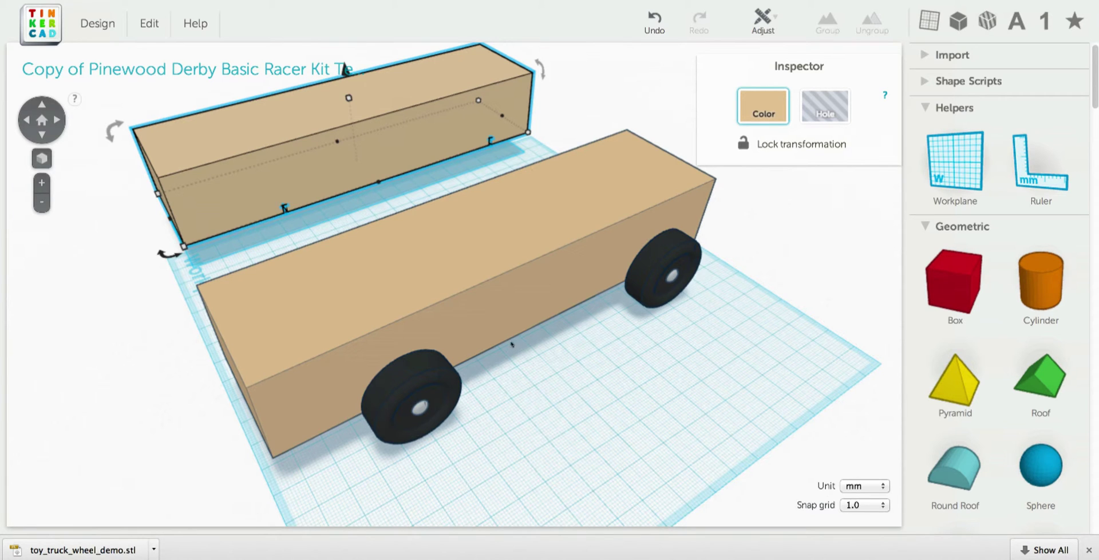
left_click(577, 404)
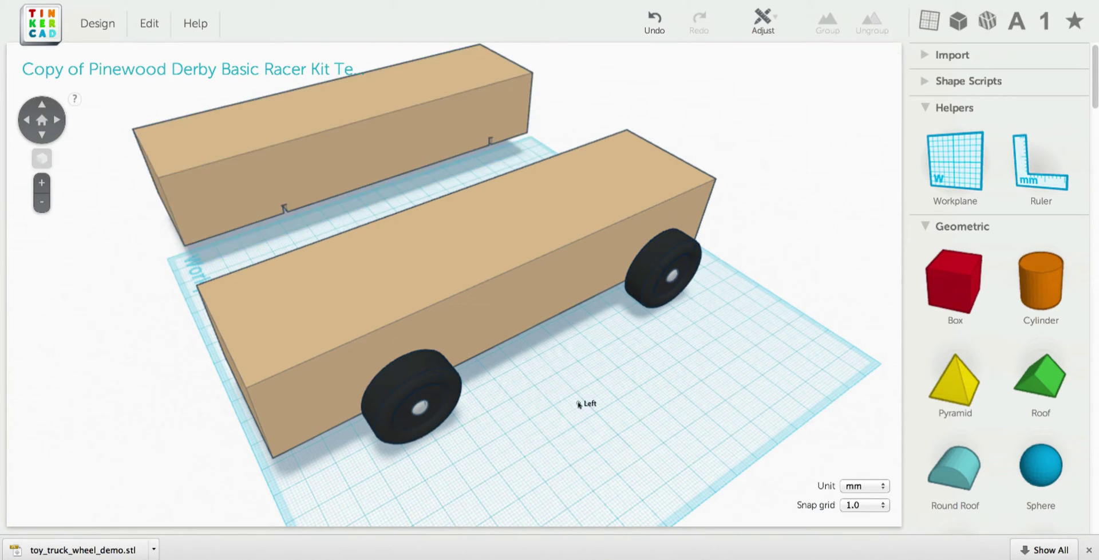
Step: Add a 20 mm red box beside the car body and raise it about 19 mm above the workplane
right_click_drag(589, 405, 862, 336)
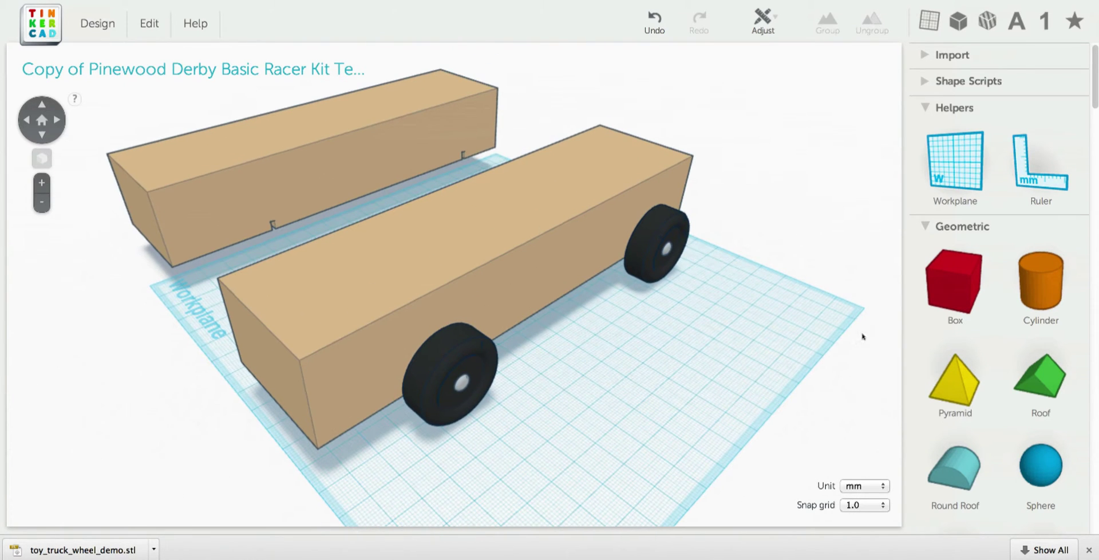
left_click_drag(954, 294, 593, 345)
right_click_drag(704, 378, 650, 358)
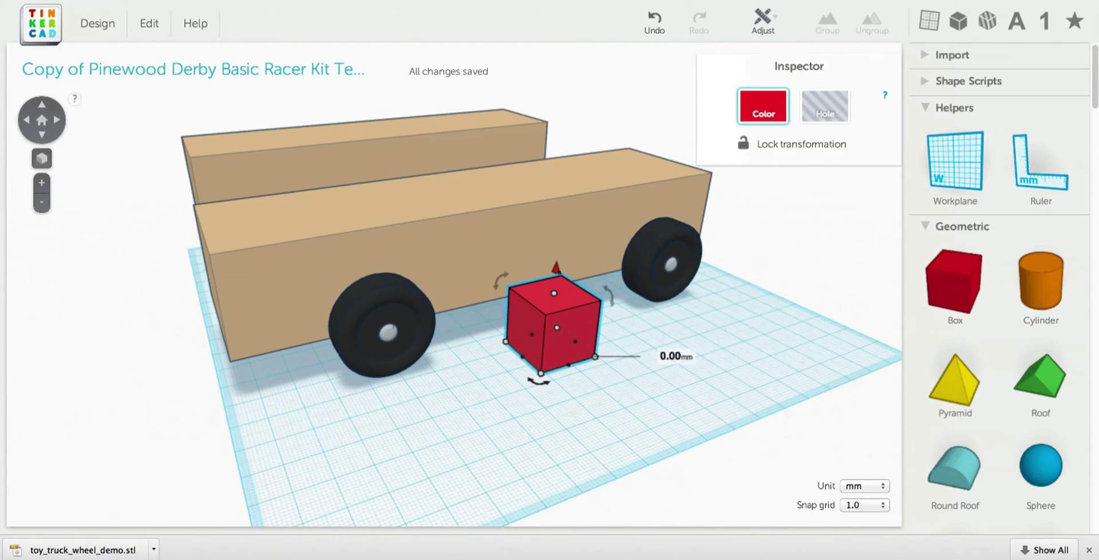
left_click_drag(563, 267, 575, 202)
right_click_drag(658, 326, 671, 297)
scroll(665, 284, "up", 4)
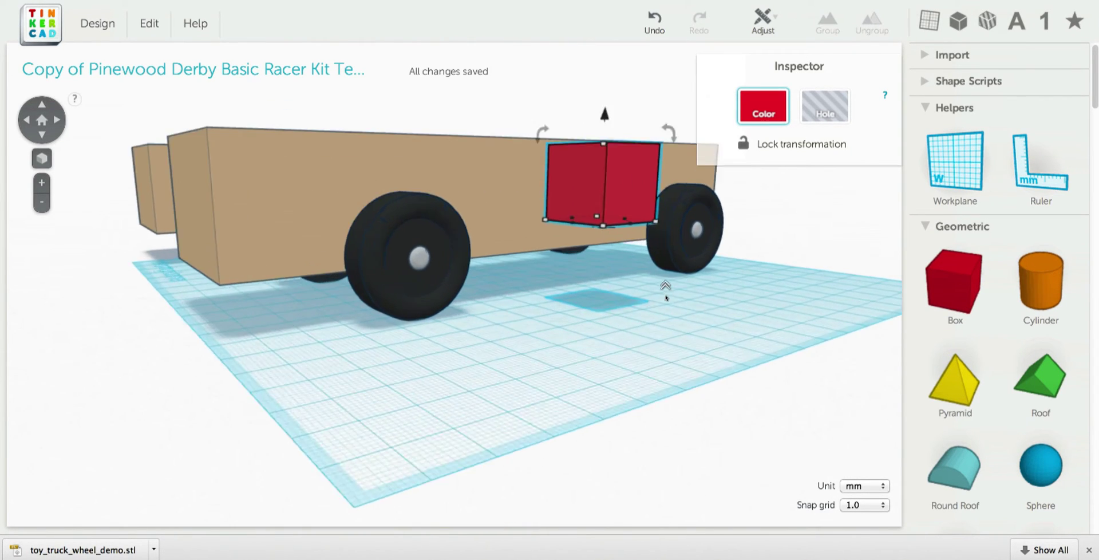
middle_click_drag(649, 270, 639, 348)
right_click_drag(639, 348, 643, 321)
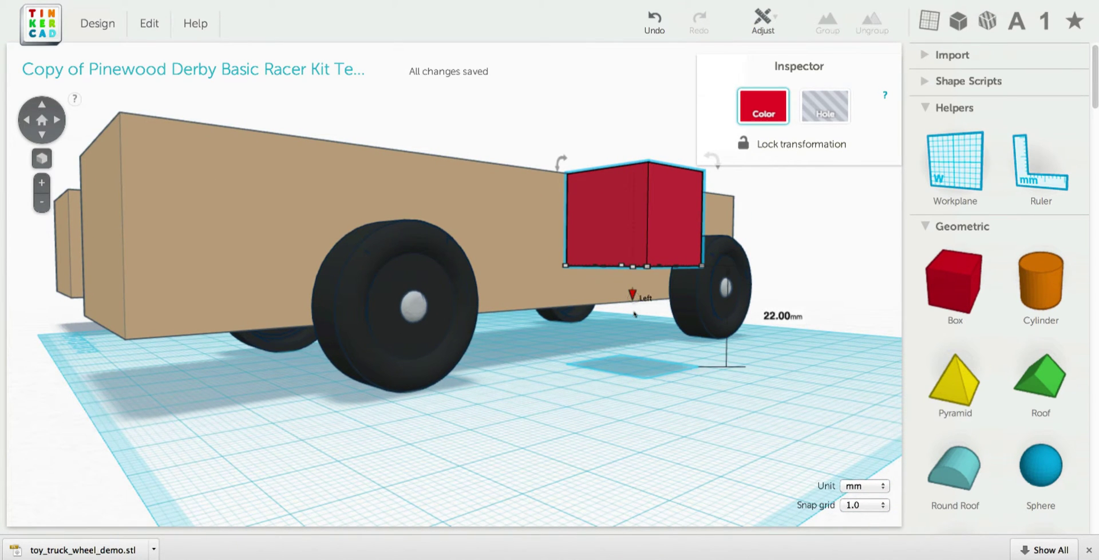
Step: Examine the raised red box's position and height against the car body and wheels from low side angles
scroll(634, 314, "up", 6)
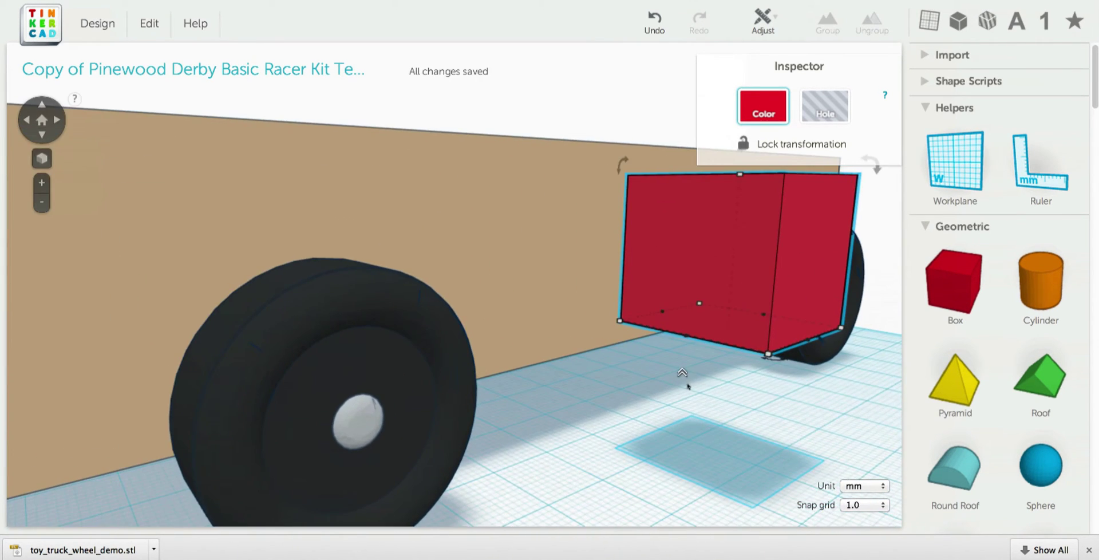
middle_click_drag(687, 386, 627, 392)
right_click_drag(674, 402, 684, 373)
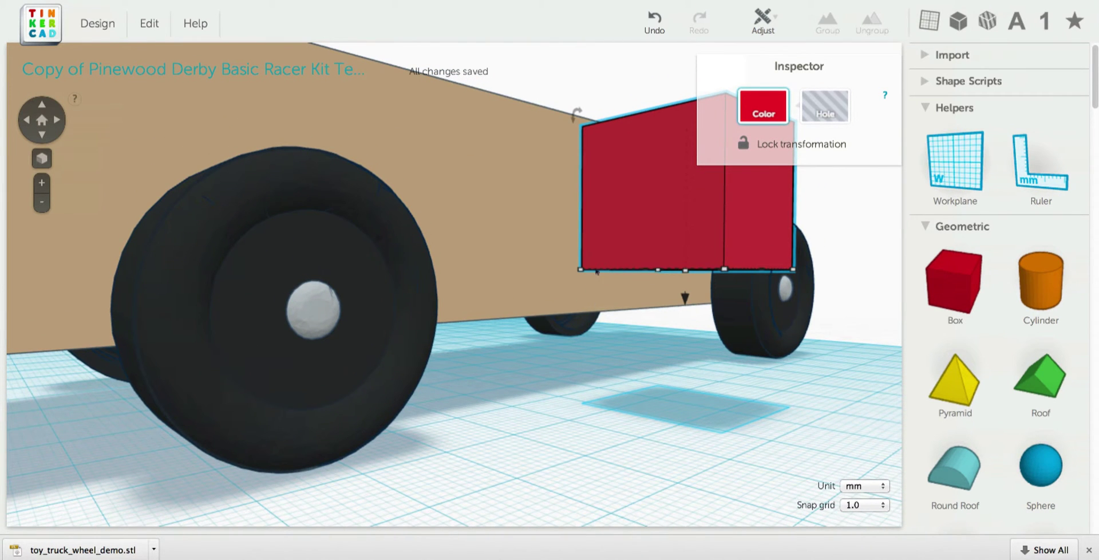
right_click_drag(600, 335, 578, 326)
scroll(604, 364, "down", 2)
scroll(605, 364, "down", 3)
mouse_move(552, 343)
middle_mouse_down()
mouse_move(557, 358)
mouse_move(538, 346)
middle_mouse_up()
right_click_drag(535, 347, 567, 332)
scroll(604, 392, "down", 3)
scroll(567, 331, "up", 4)
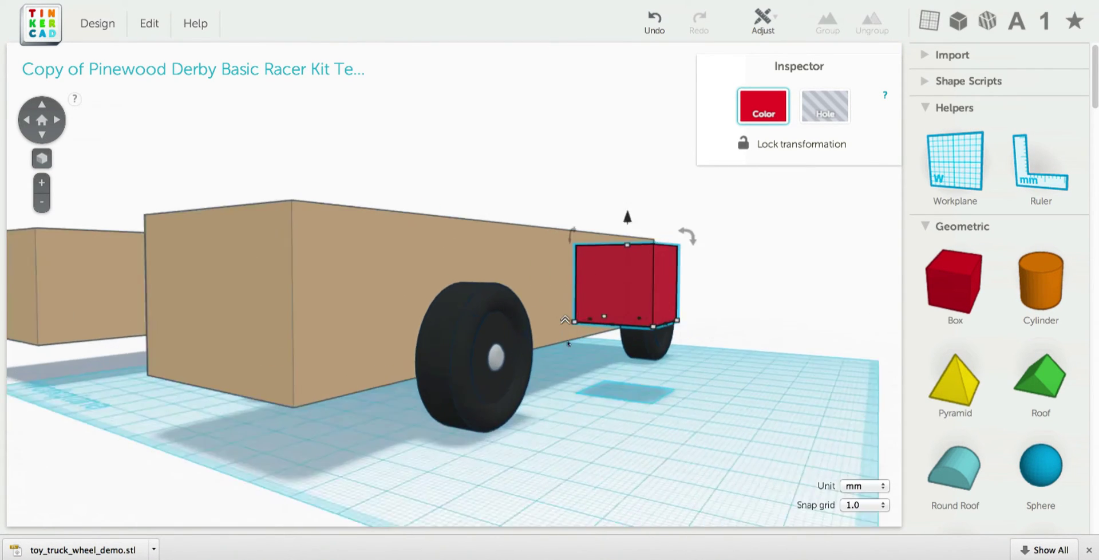
right_click_drag(601, 365, 608, 329)
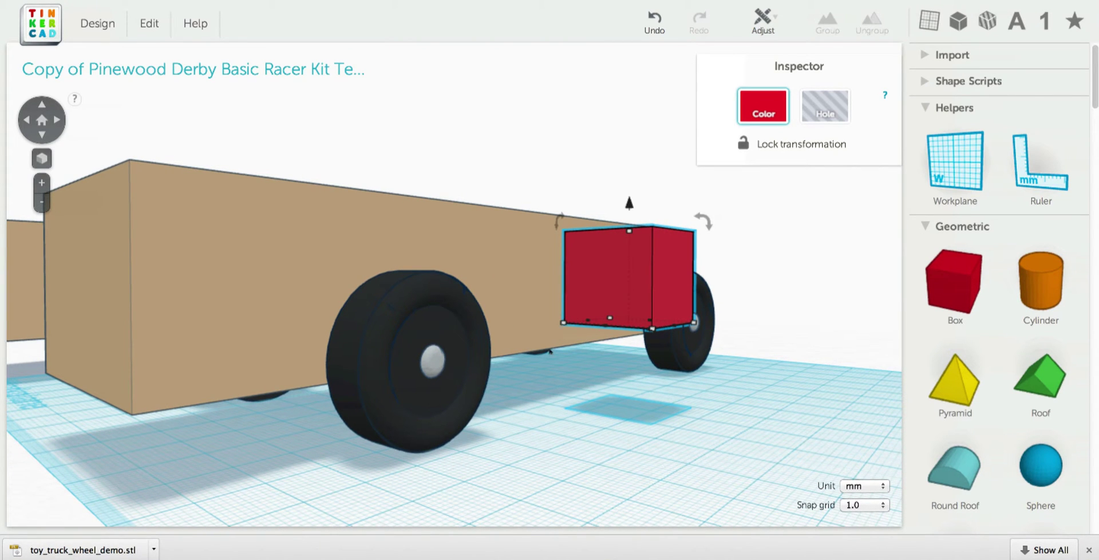
middle_click_drag(550, 373, 578, 387)
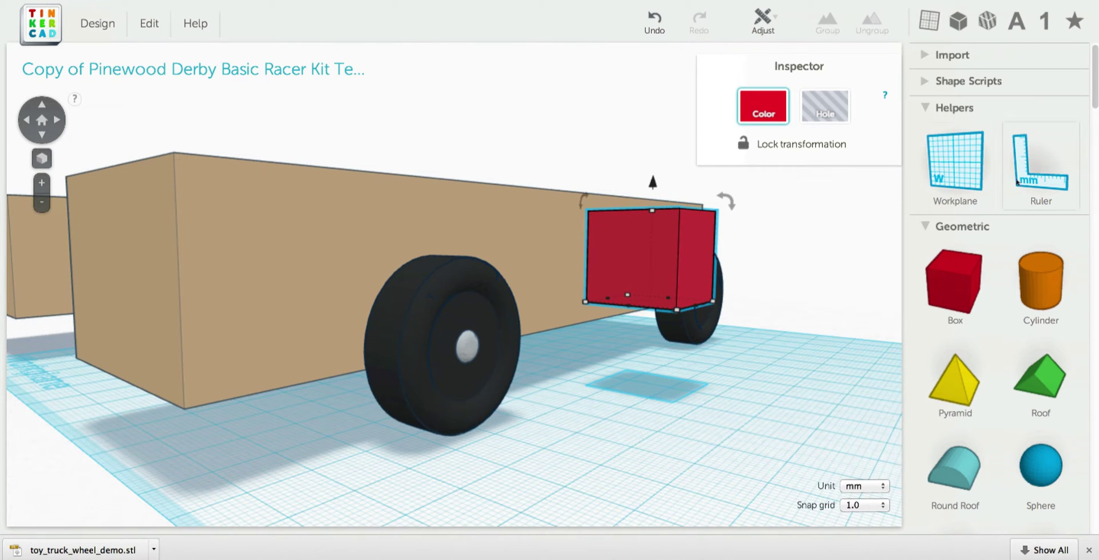
Step: Place a ruler on the workplane near the front wheel to show the red box's dimensions and offsets
left_click(998, 190)
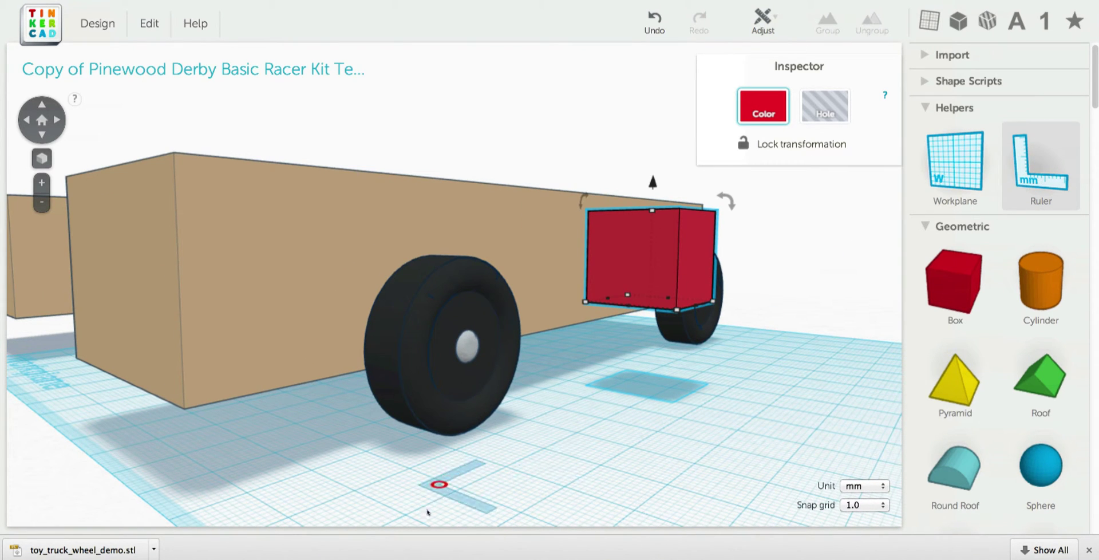
left_click(407, 495)
right_click_drag(571, 477, 556, 528)
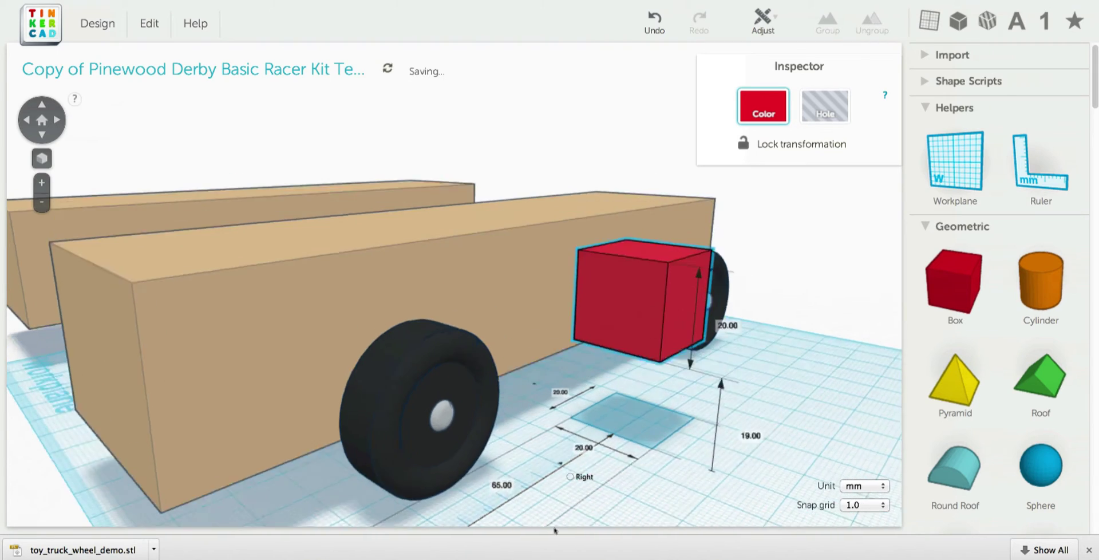
middle_click_drag(560, 509, 608, 410)
scroll(610, 426, "down", 3)
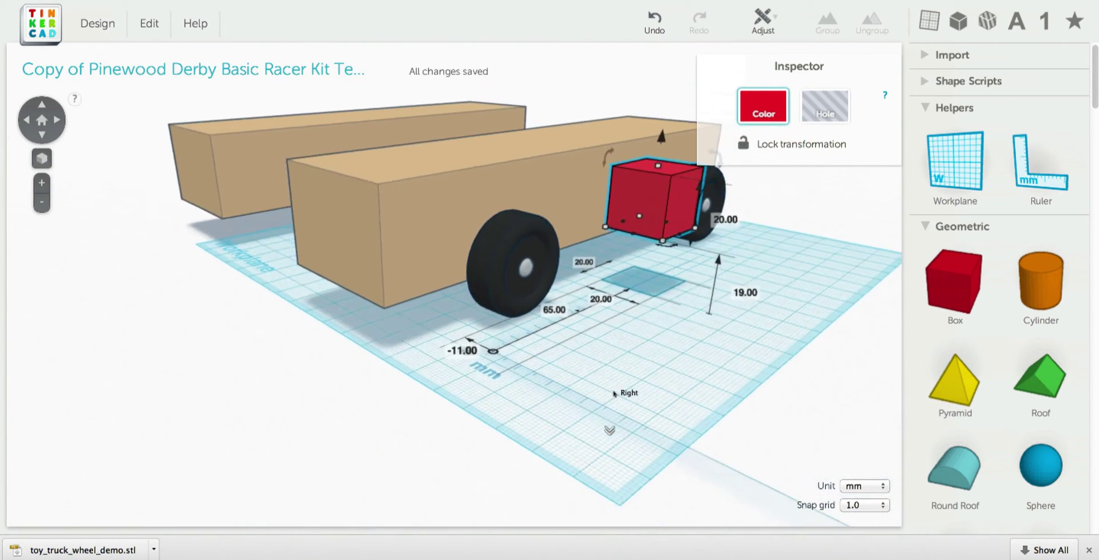
right_click_drag(614, 392, 639, 496)
right_click_drag(655, 462, 544, 439)
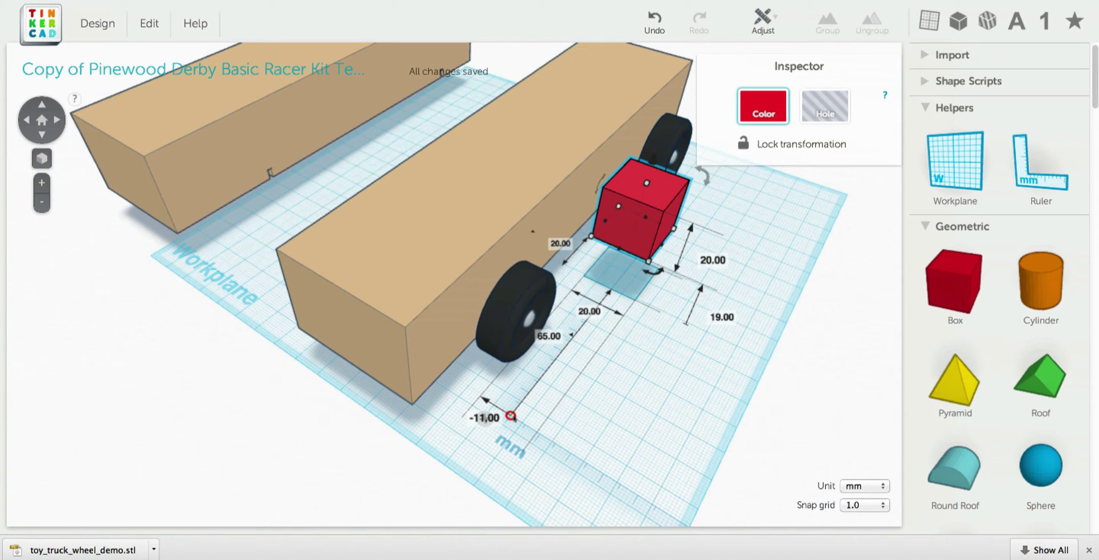
Step: Move the ruler's origin in line with the red box's edge, near the body's front corner, and flip the ruler's orientation
scroll(532, 419, "up", 5)
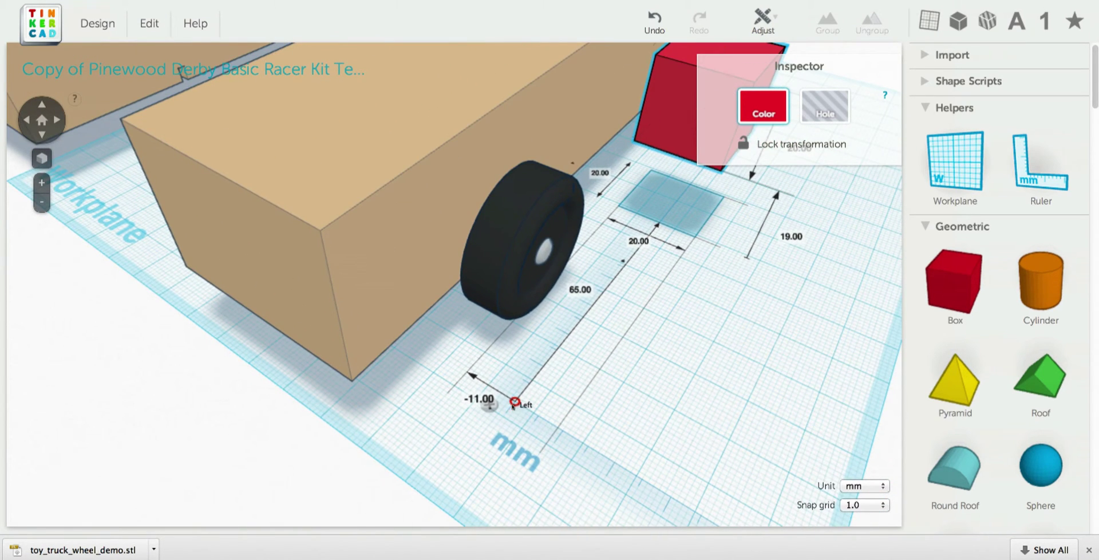
left_click_drag(515, 401, 413, 432)
left_click(414, 432)
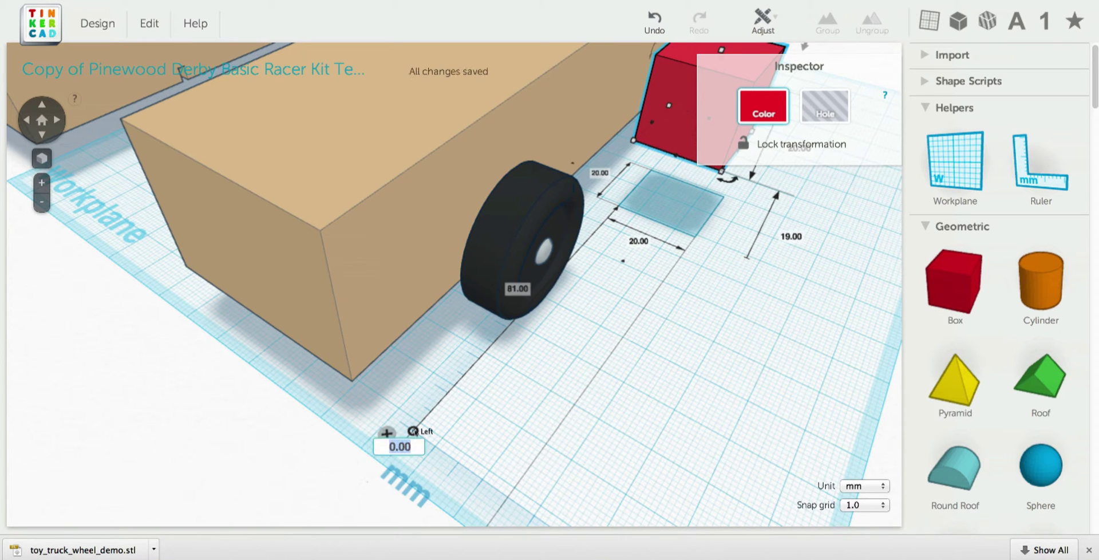
left_click(418, 426)
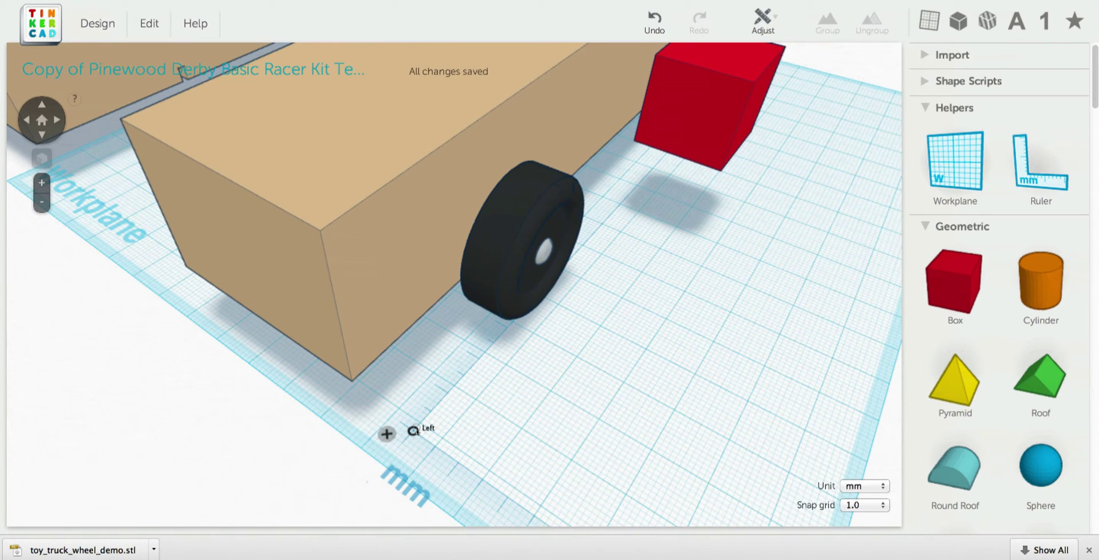
left_click(413, 429)
right_click_drag(709, 385, 731, 418)
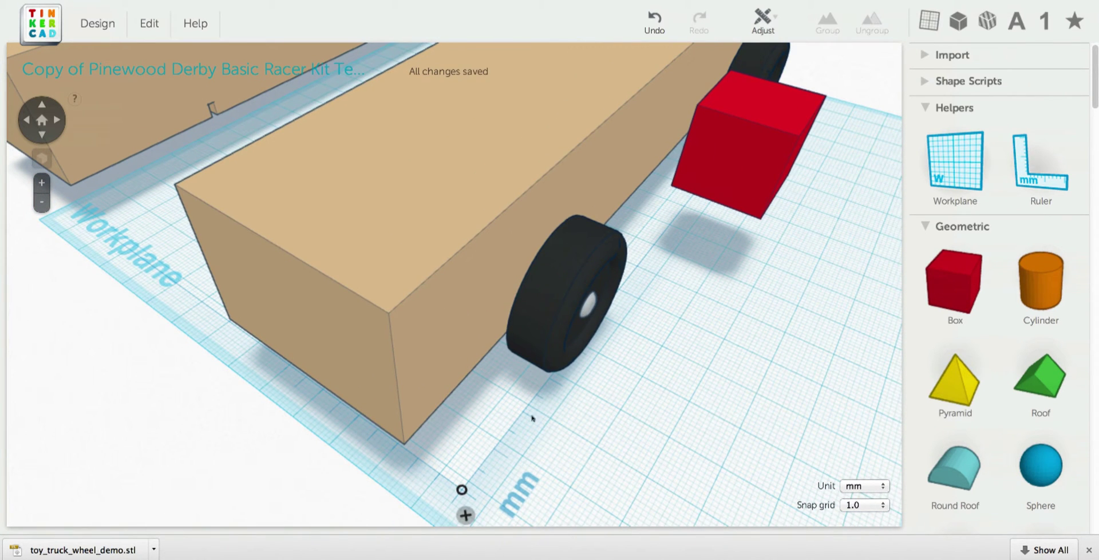
Step: Select the car body and examine its ruler dimensions and its height above the workplane
right_click_drag(662, 501, 400, 343)
left_click(400, 344)
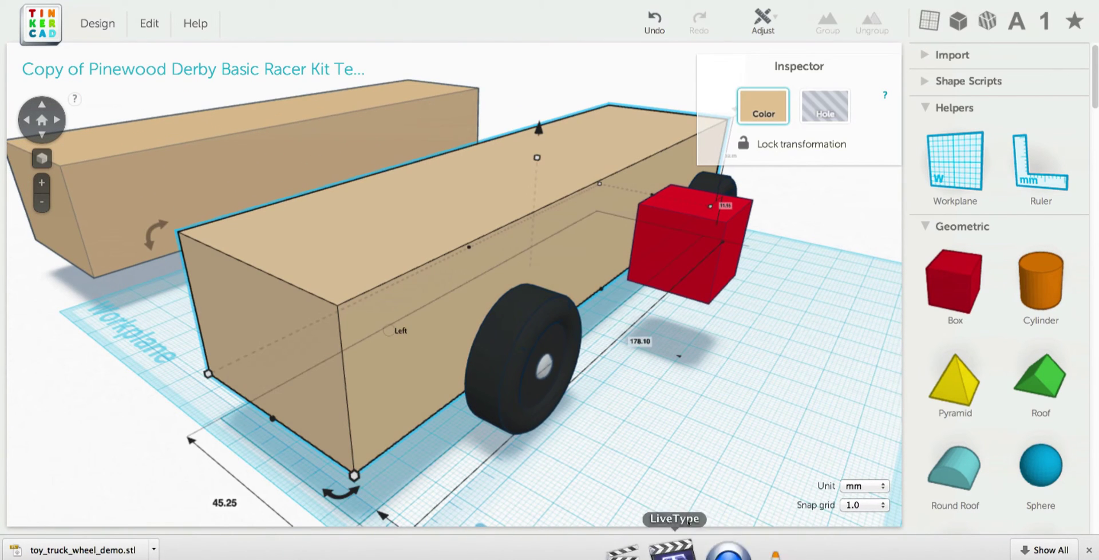
right_click_drag(691, 451, 695, 420)
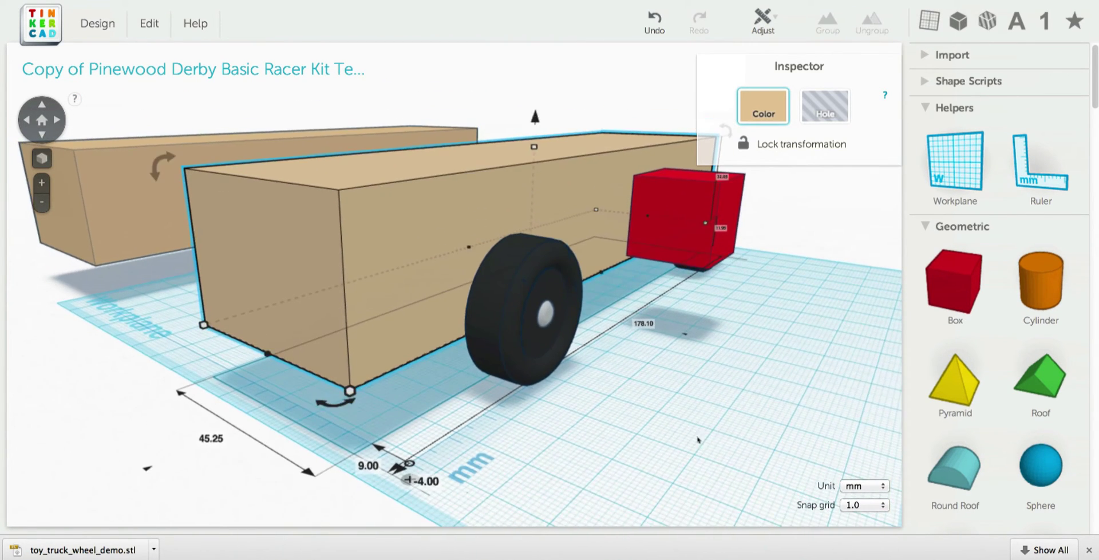
middle_click_drag(698, 440, 696, 415)
scroll(696, 416, "down", 3)
right_click_drag(615, 392, 307, 437)
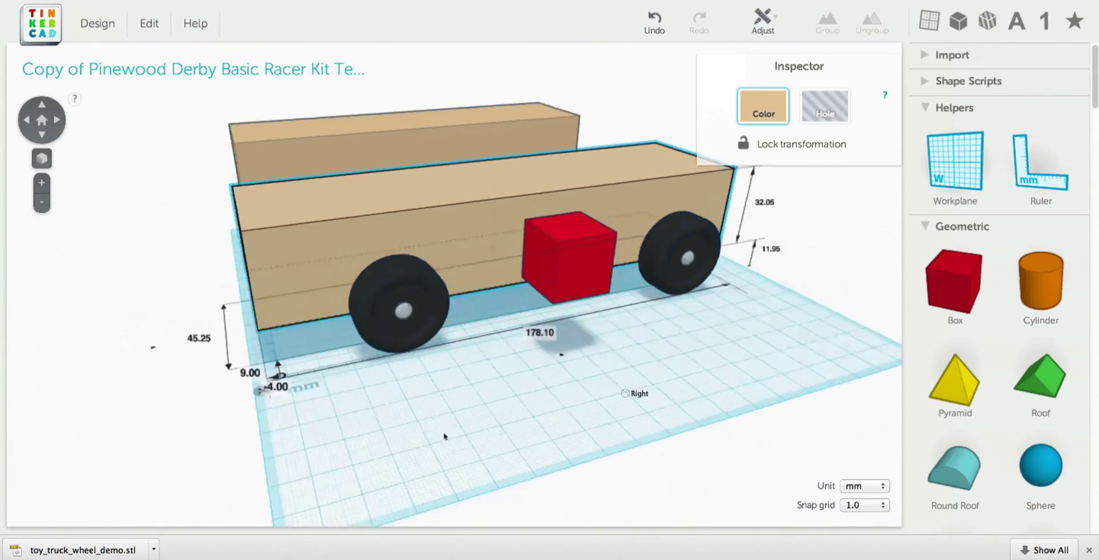
right_click_drag(670, 405, 566, 415)
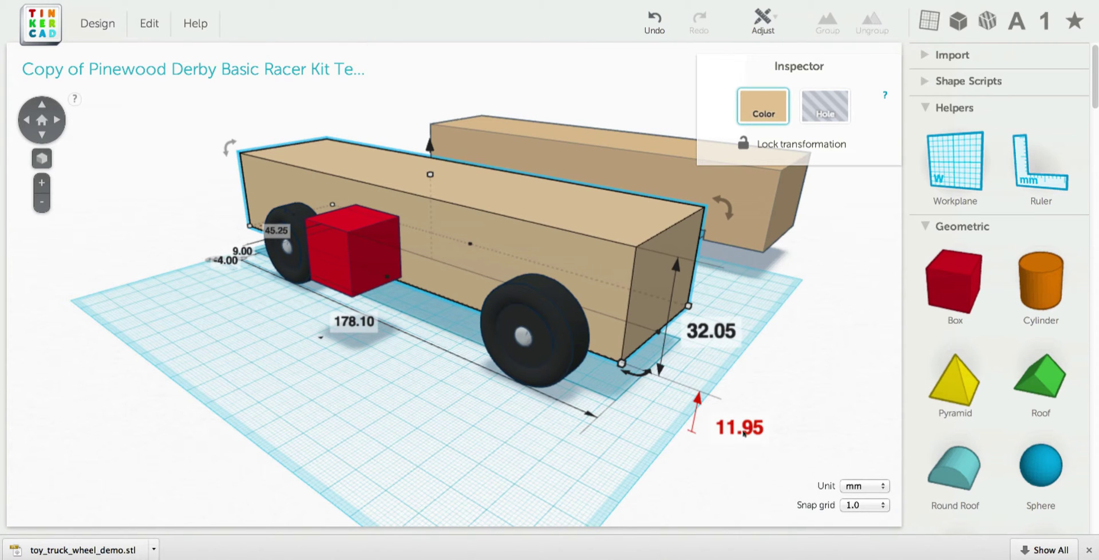
right_click_drag(641, 449, 648, 470)
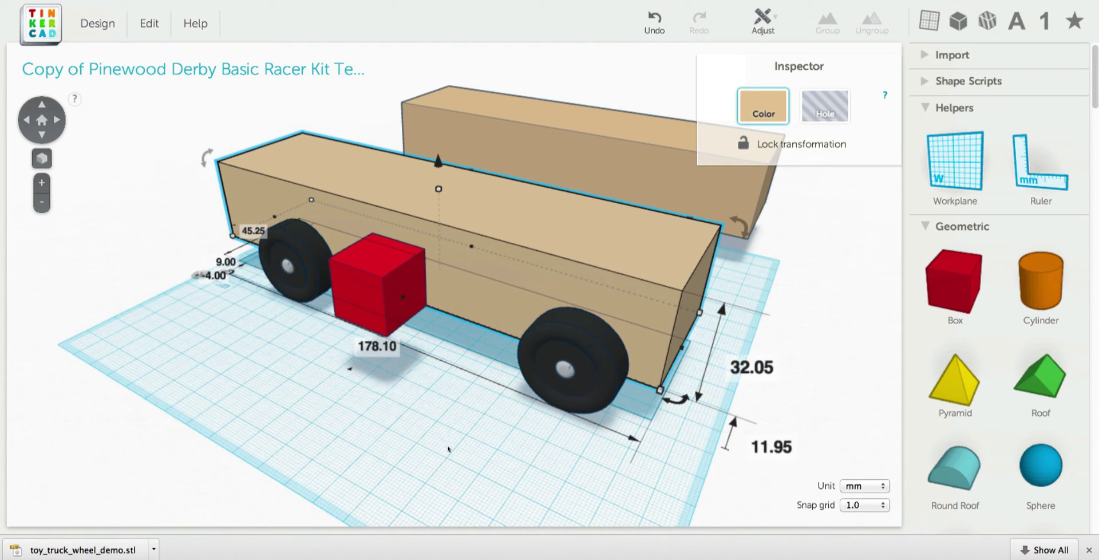
right_click_drag(448, 449, 532, 424)
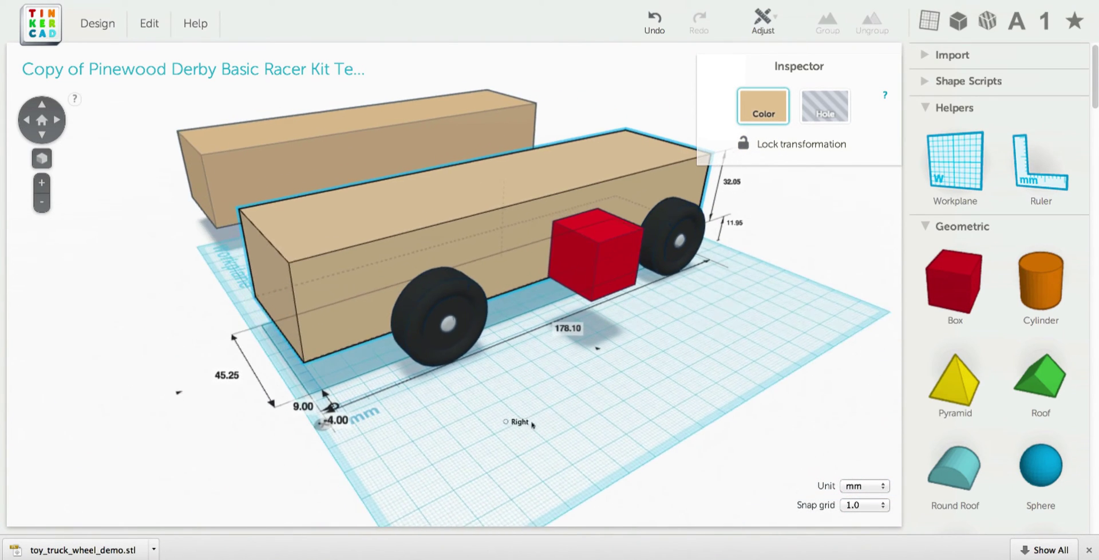
scroll(572, 400, "up", 3)
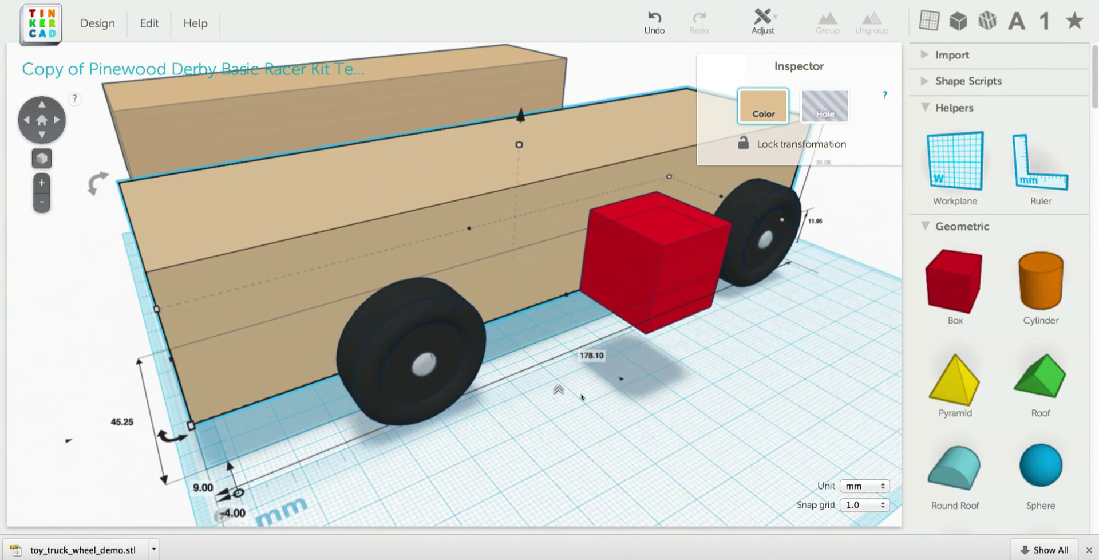
Step: Examine the car body's offsets from the ruler's origin at the near corner and its ground clearance at the far end
right_click_drag(515, 452, 474, 437)
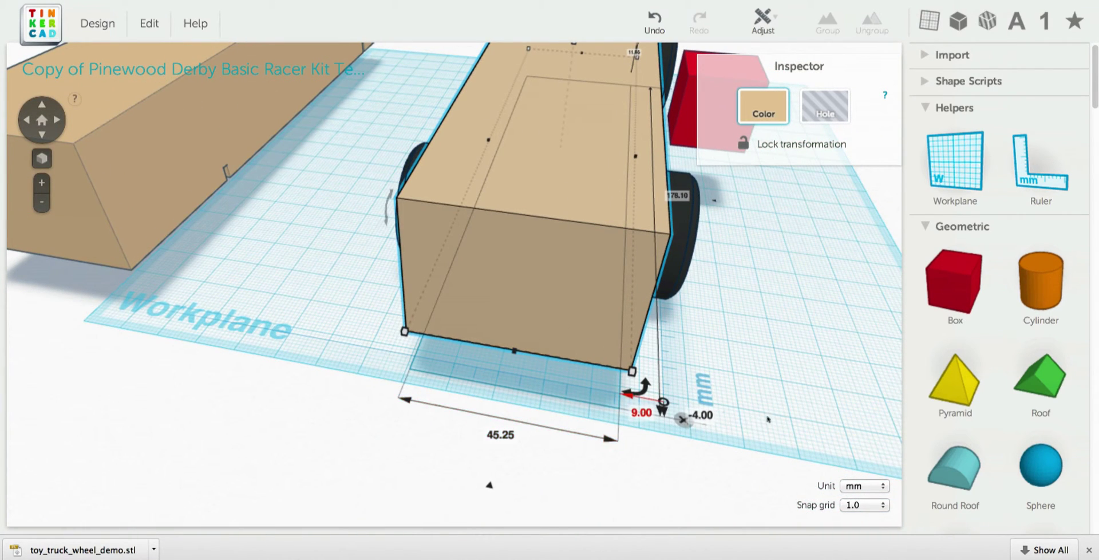
scroll(791, 404, "up", 5)
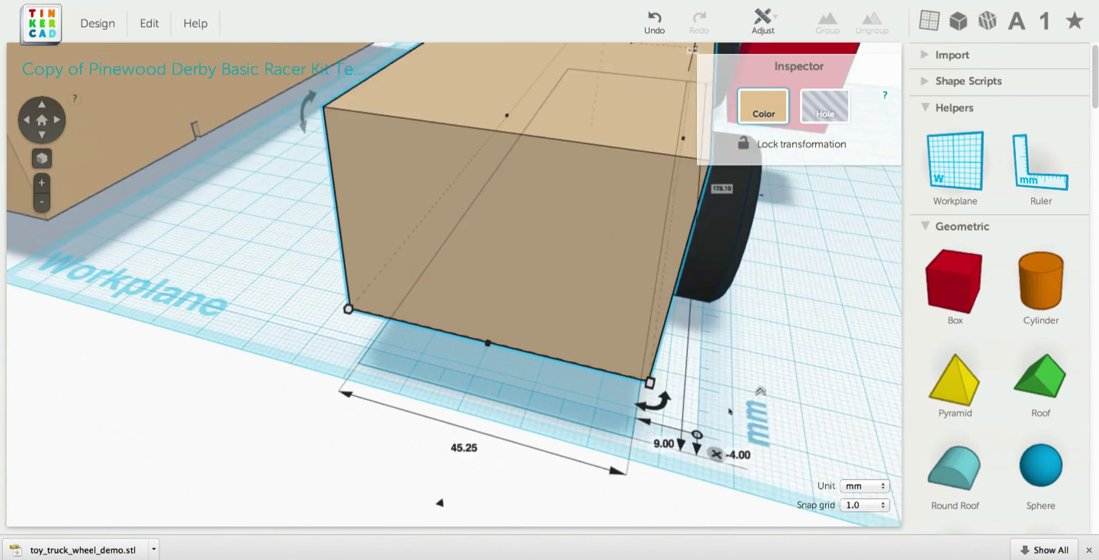
middle_click_drag(756, 424, 695, 382)
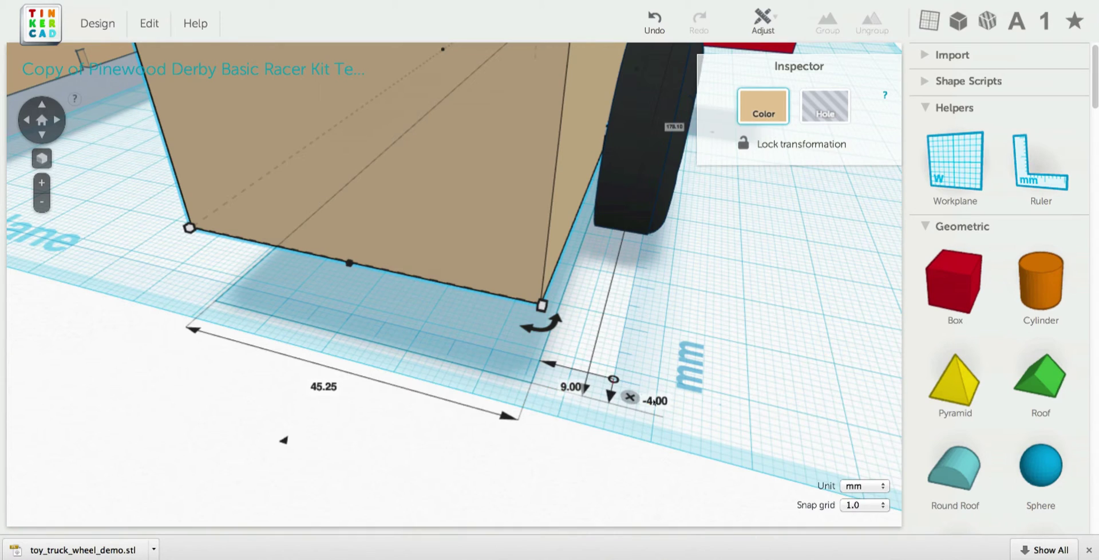
right_click_drag(764, 410, 552, 440)
middle_click_drag(541, 437, 701, 415)
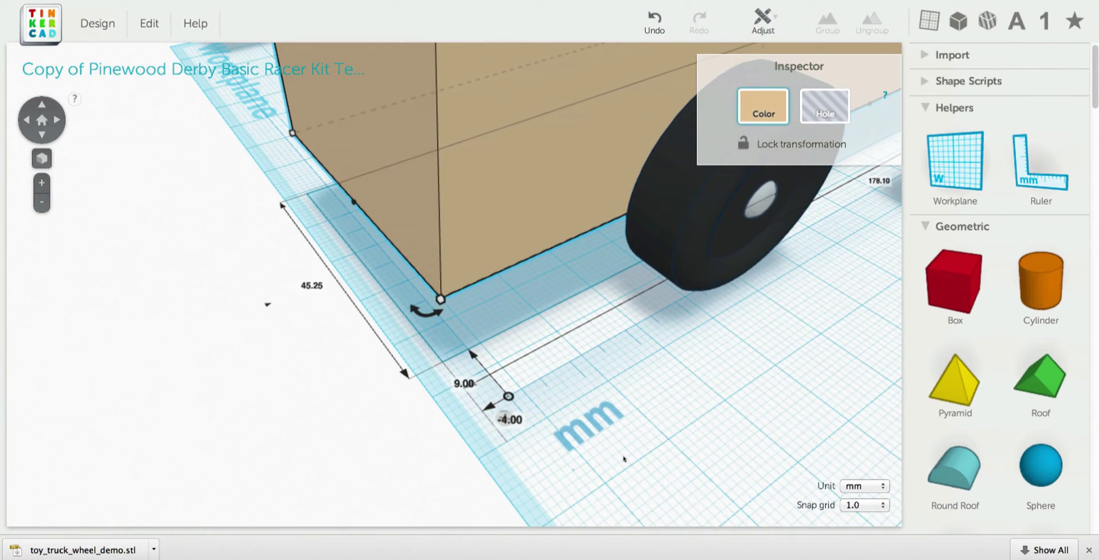
scroll(624, 458, "up", 3)
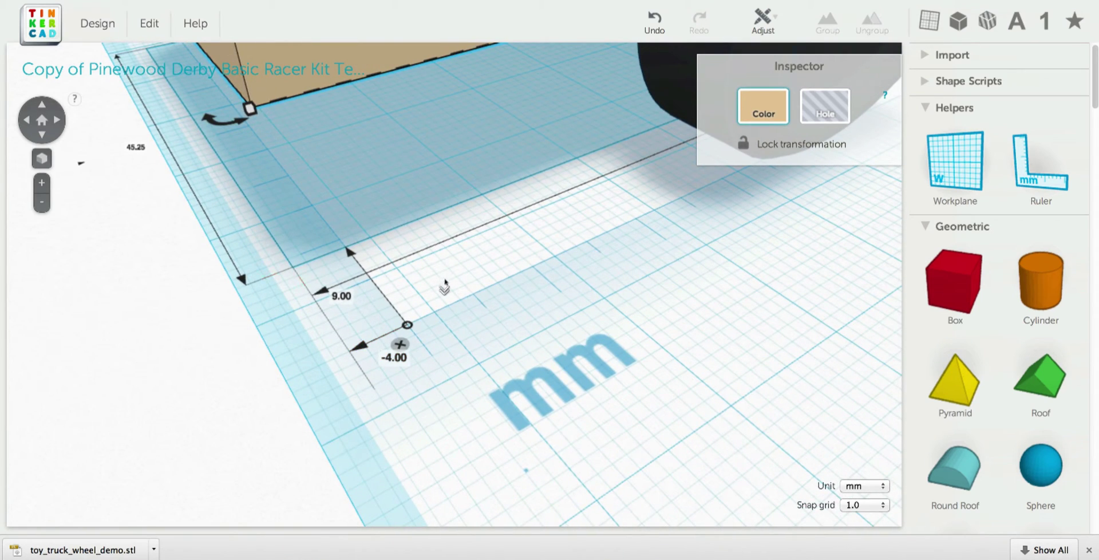
scroll(440, 286, "down", 5)
middle_click_drag(577, 240, 481, 403)
right_click_drag(685, 348, 381, 343)
middle_click_drag(525, 361, 423, 290)
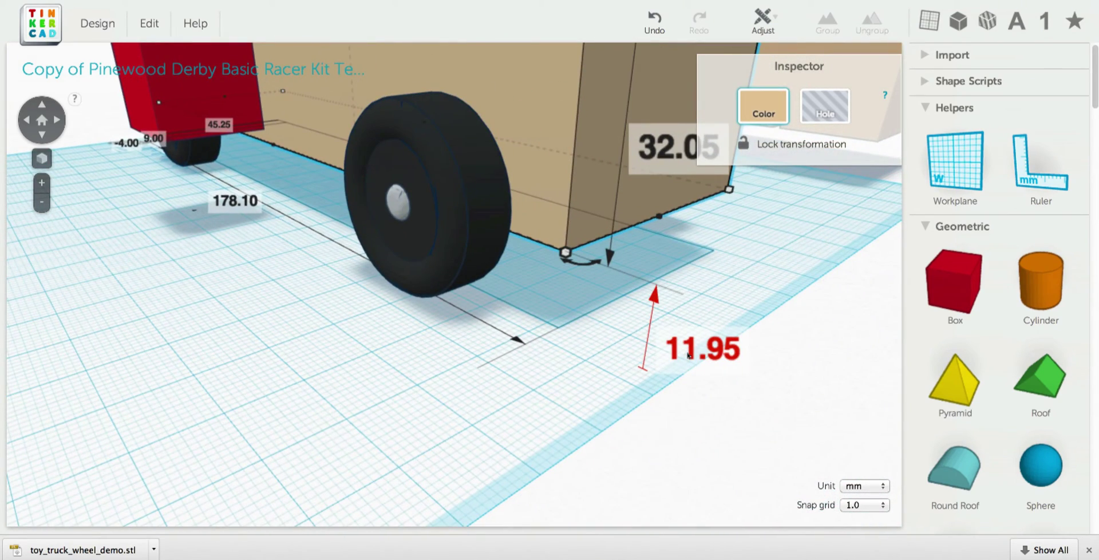
right_click_drag(339, 333, 490, 392)
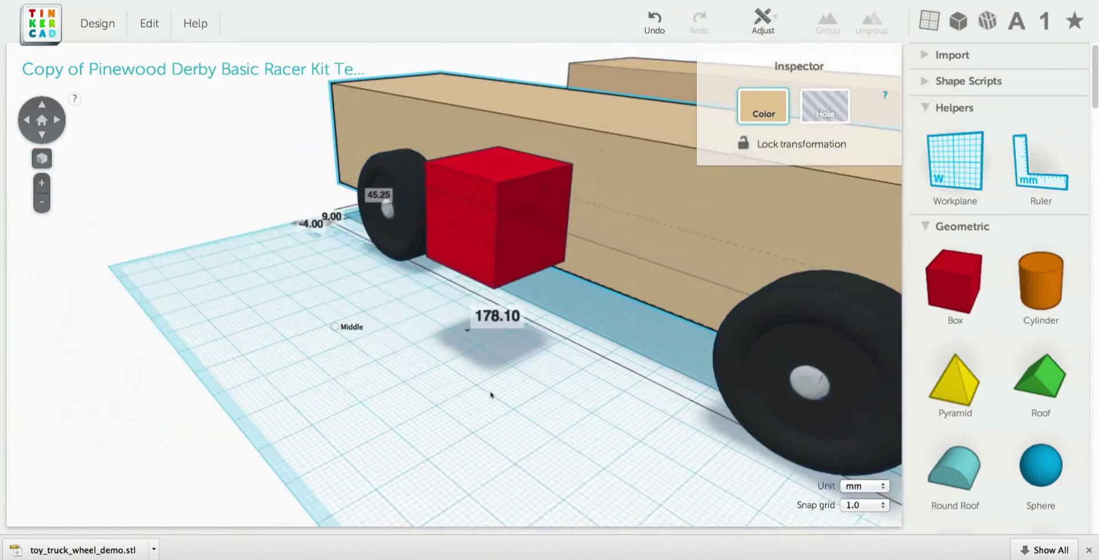
Step: Set the red box's height above the workplane to 11.95 mm, level with the car body's underside
left_click(452, 259)
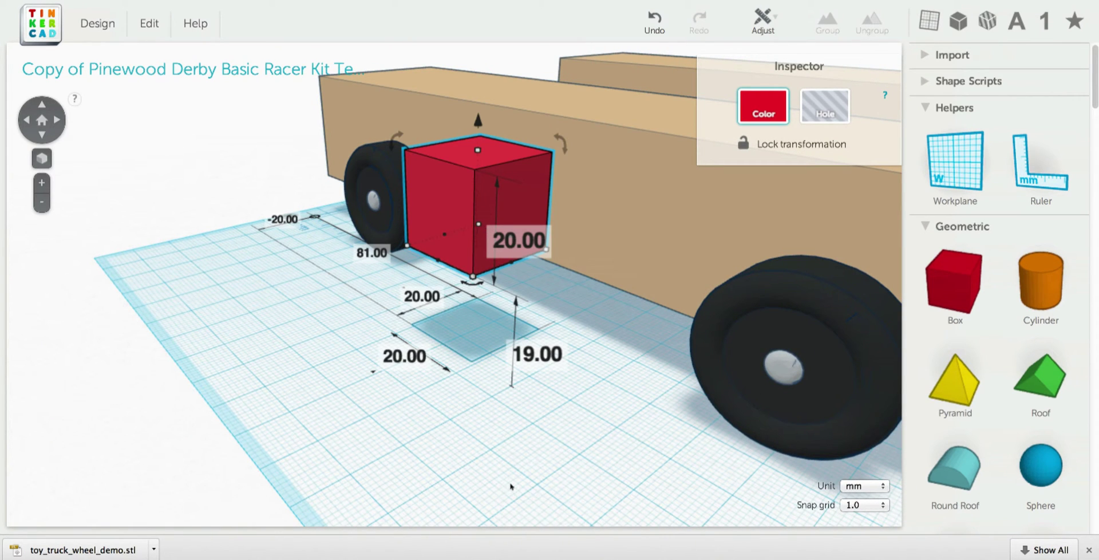
left_click(541, 359)
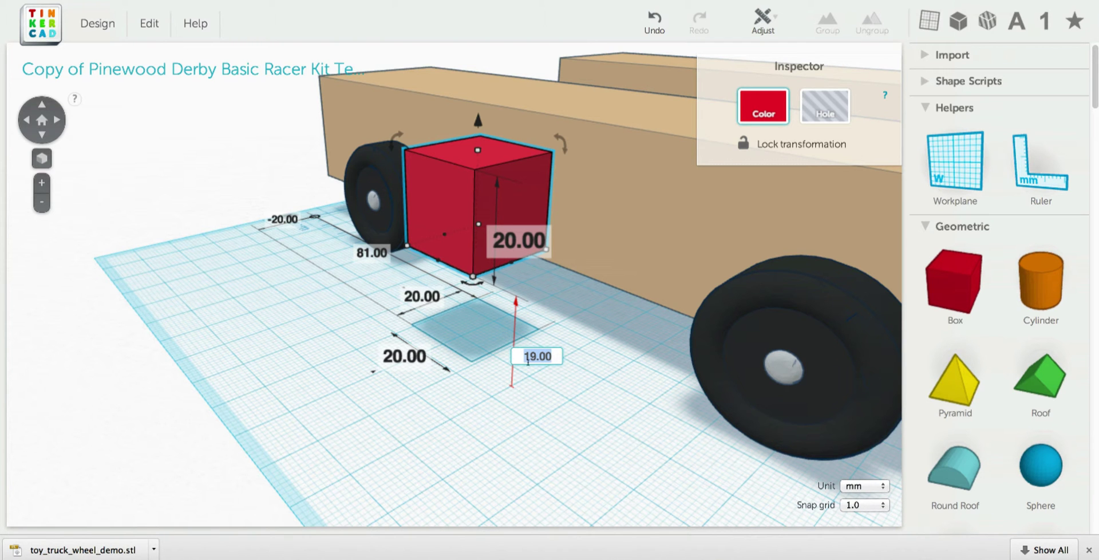
left_click(595, 415)
scroll(609, 424, "up", 5)
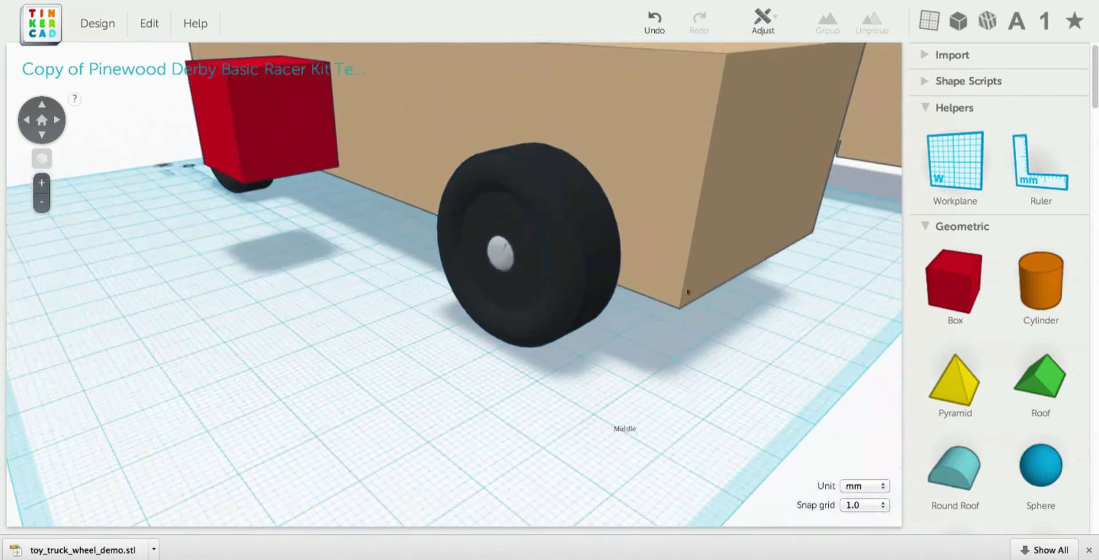
left_click(726, 240)
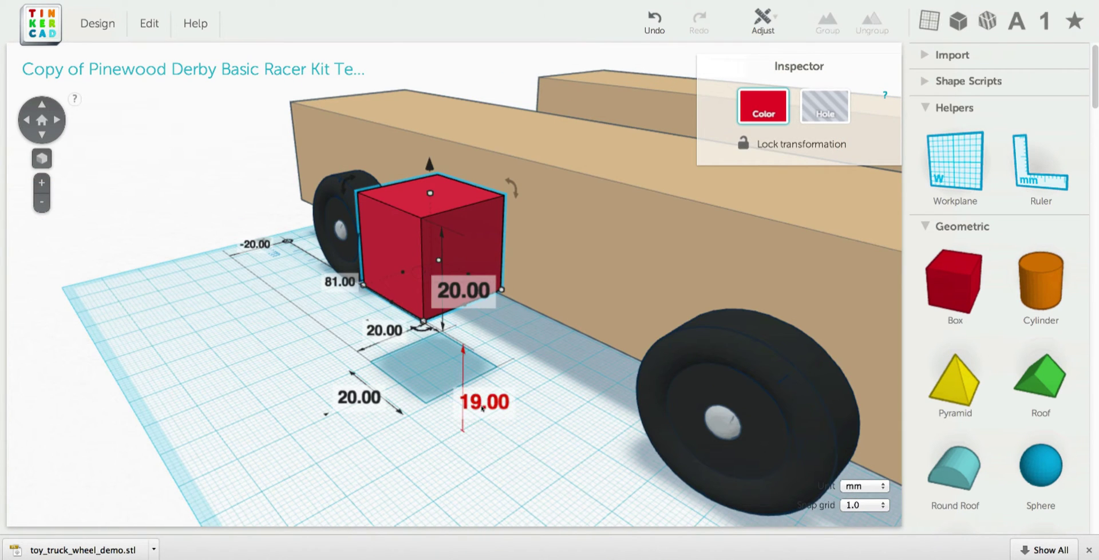
left_click(482, 404)
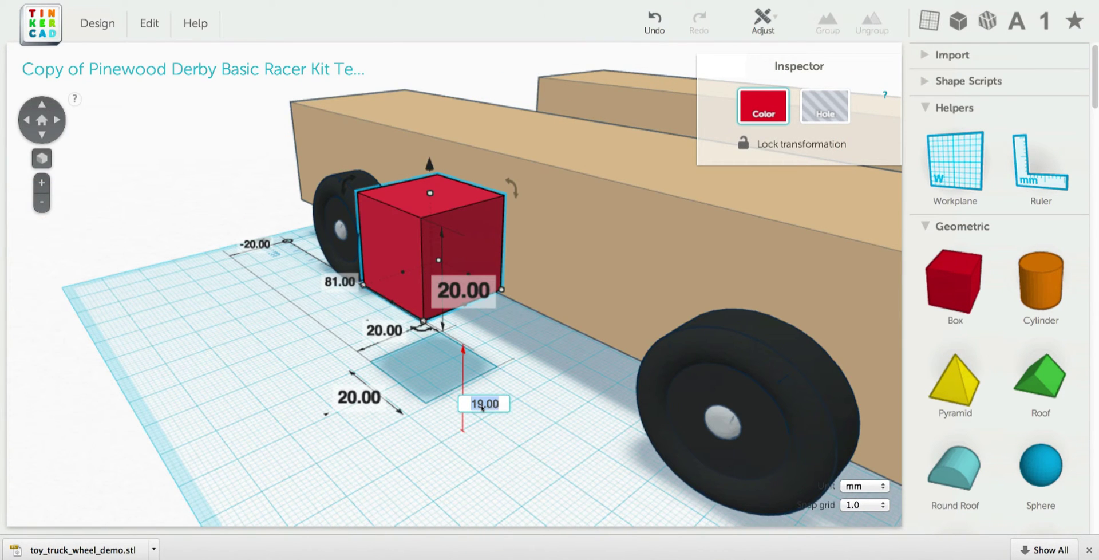
type("11.95")
key("Return")
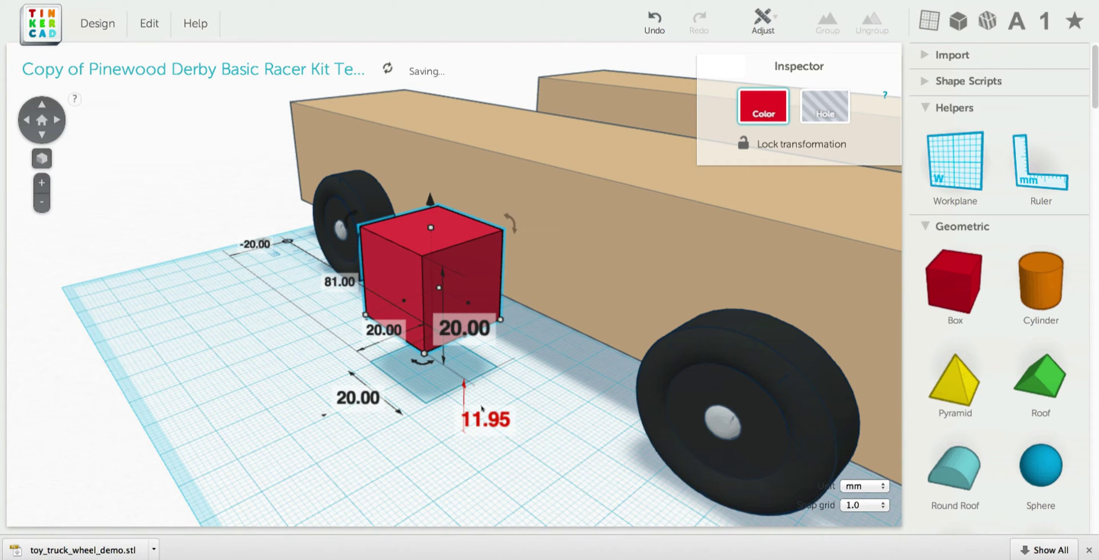
Step: Set the red box's height above the workplane to 16.95 mm, slightly above the car body's underside
right_click_drag(445, 467, 460, 418)
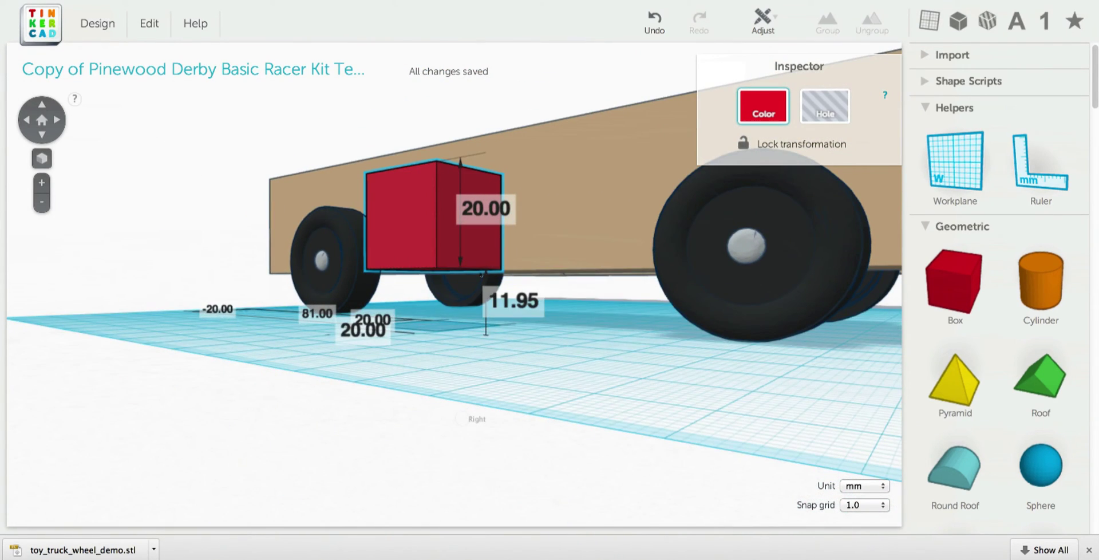
middle_click_drag(580, 294, 545, 366)
right_click_drag(546, 368, 617, 358)
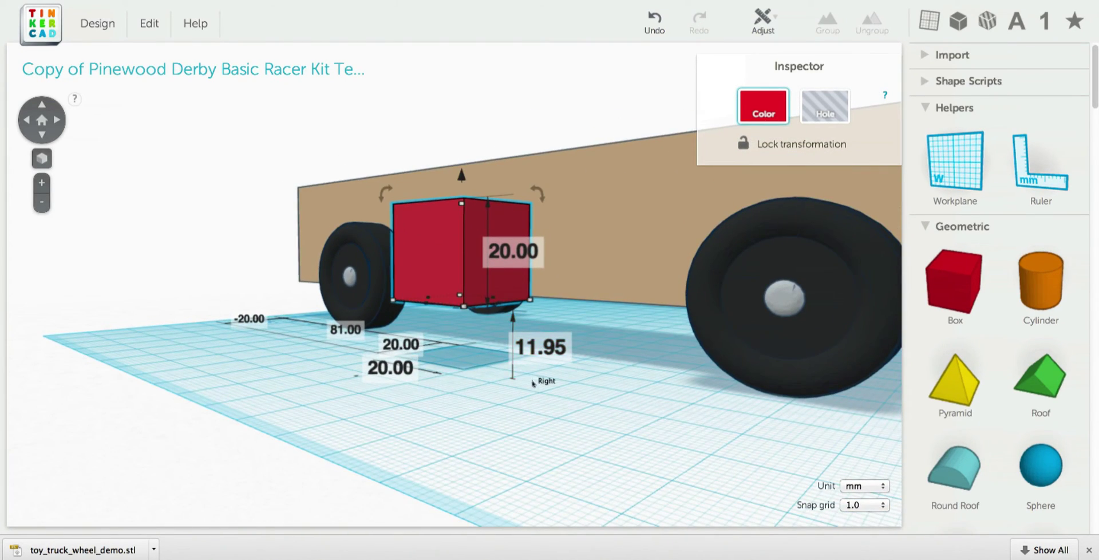
right_click_drag(532, 382, 540, 407)
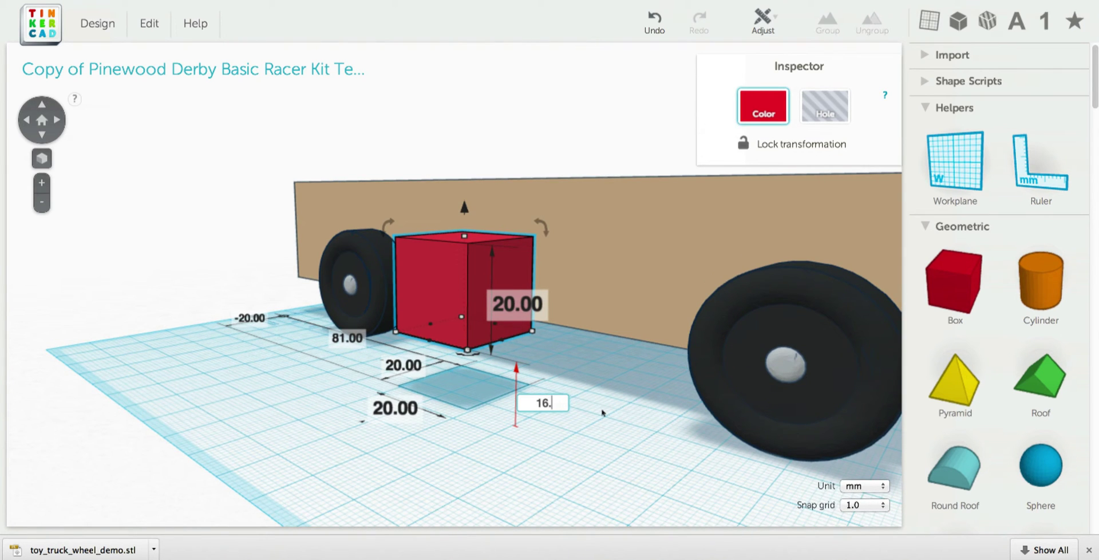
key("Return")
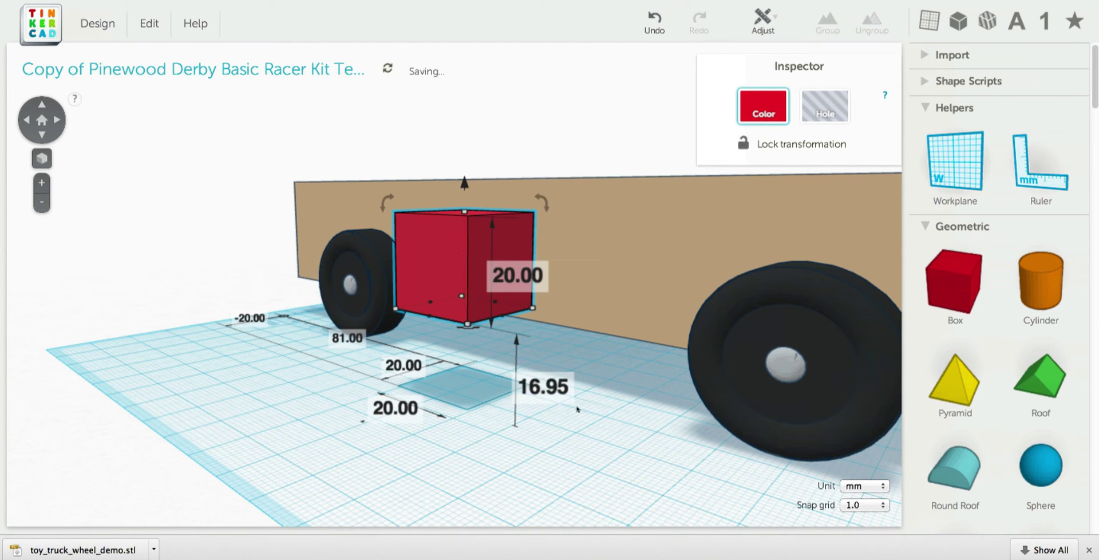
Step: Stretch the red box lengthwise along the whole side of the car body, to 180 mm long
right_click_drag(522, 423, 538, 466)
right_click_drag(471, 410, 646, 516)
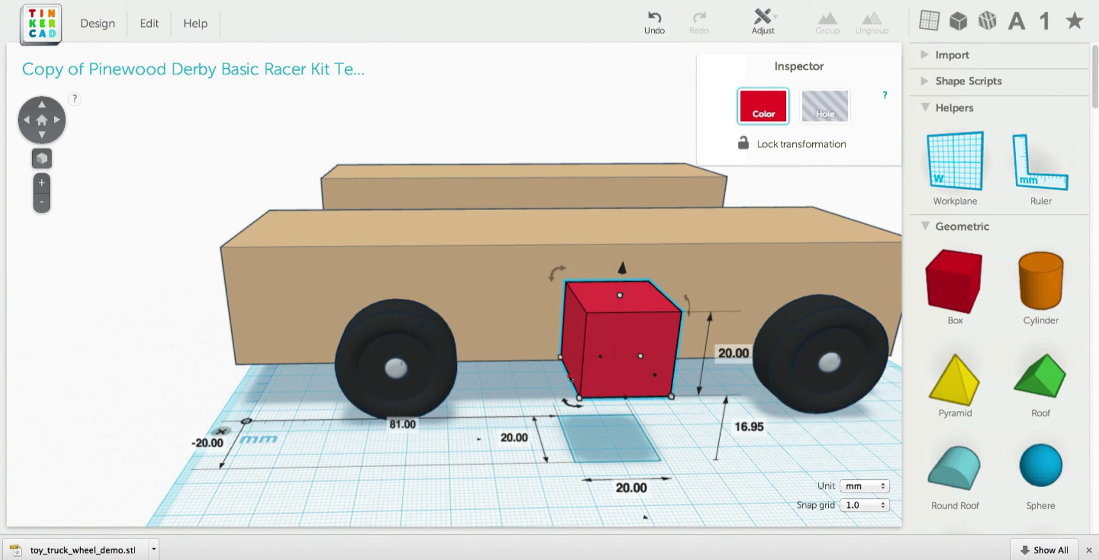
left_click_drag(570, 377, 363, 379)
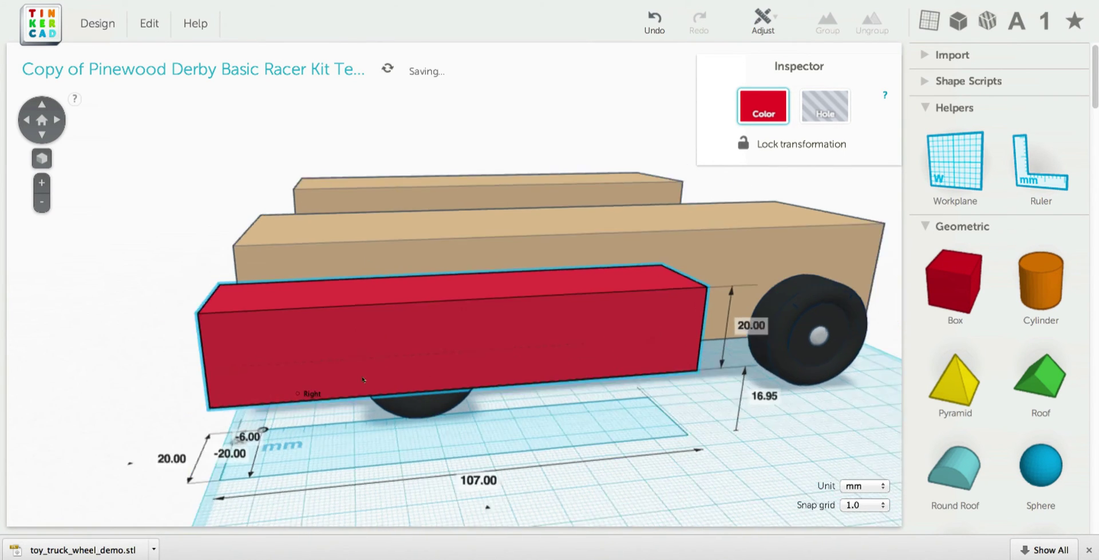
right_click_drag(362, 379, 264, 385)
middle_click_drag(447, 446, 296, 402)
left_click_drag(419, 349, 778, 369)
Step: Move the long red box into the car body's side, at ruler offsets of 4 mm and -3 mm
right_click_drag(636, 387, 318, 383)
middle_click_drag(295, 432, 387, 371)
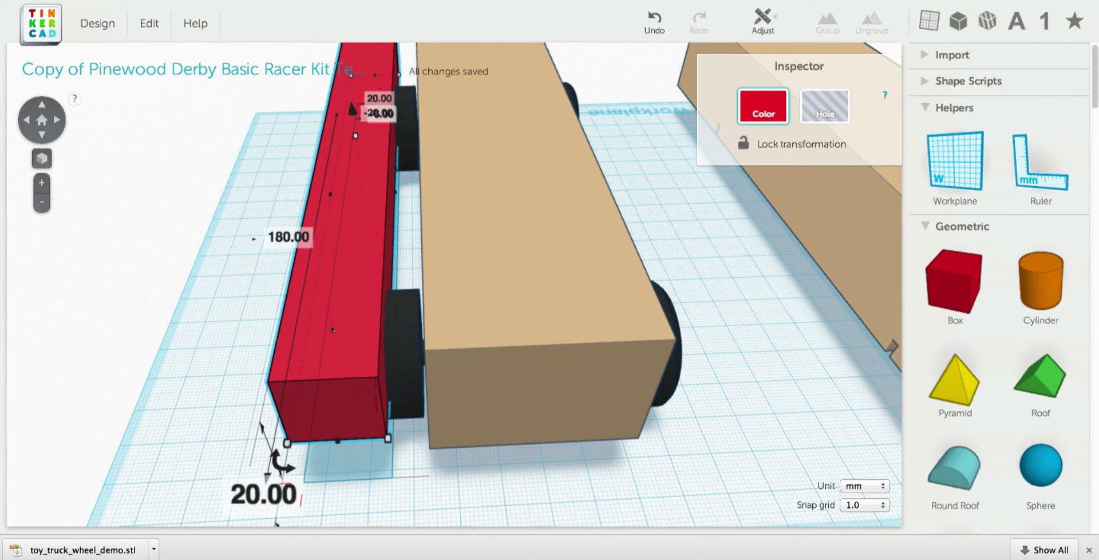
left_click_drag(393, 331, 439, 329)
key("Right")
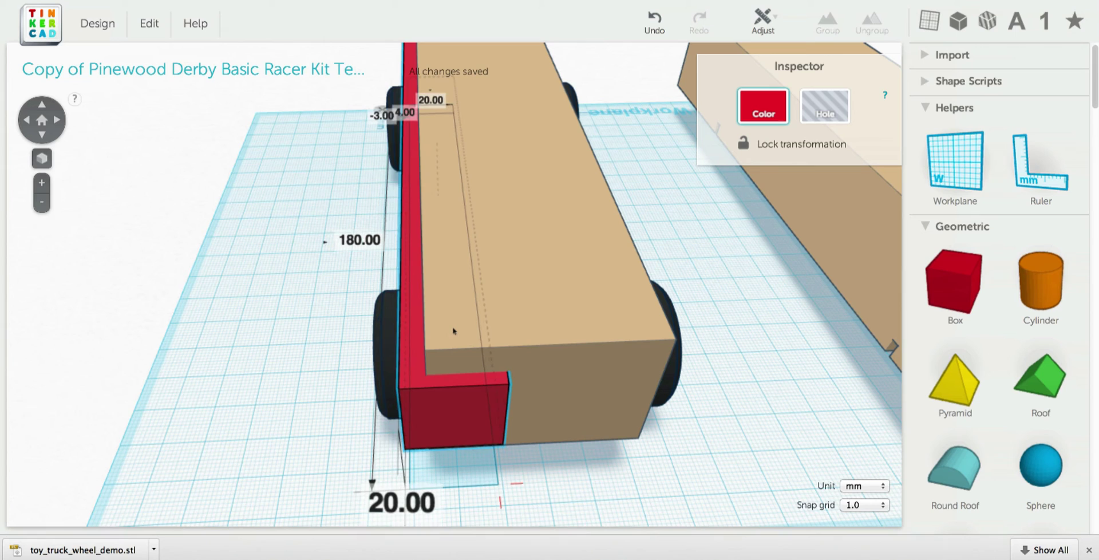
Step: Widen the red box to 54 mm so it spans the car body's full width
right_click_drag(543, 352, 433, 341)
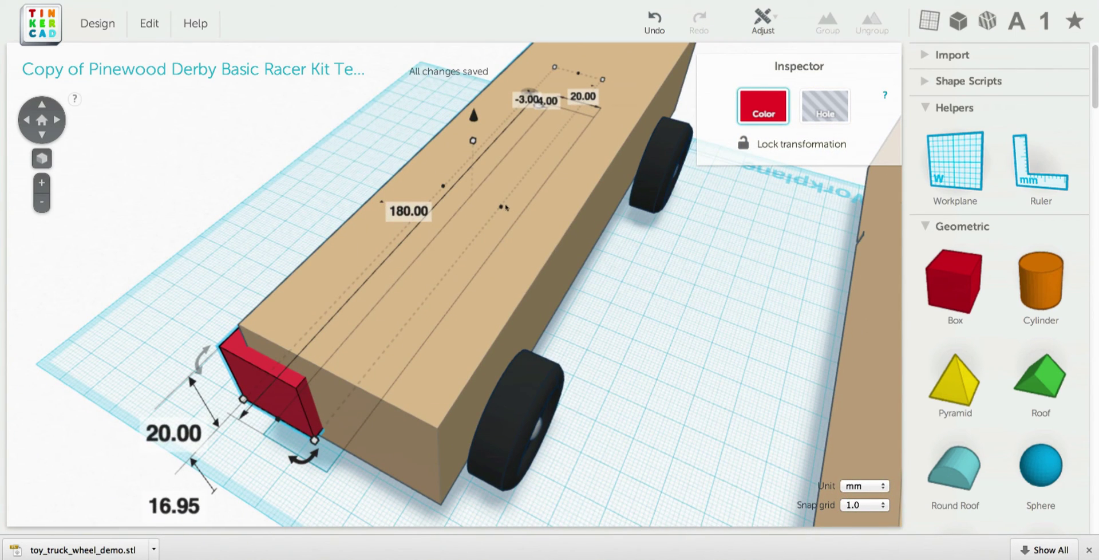
left_click_drag(581, 249, 602, 262)
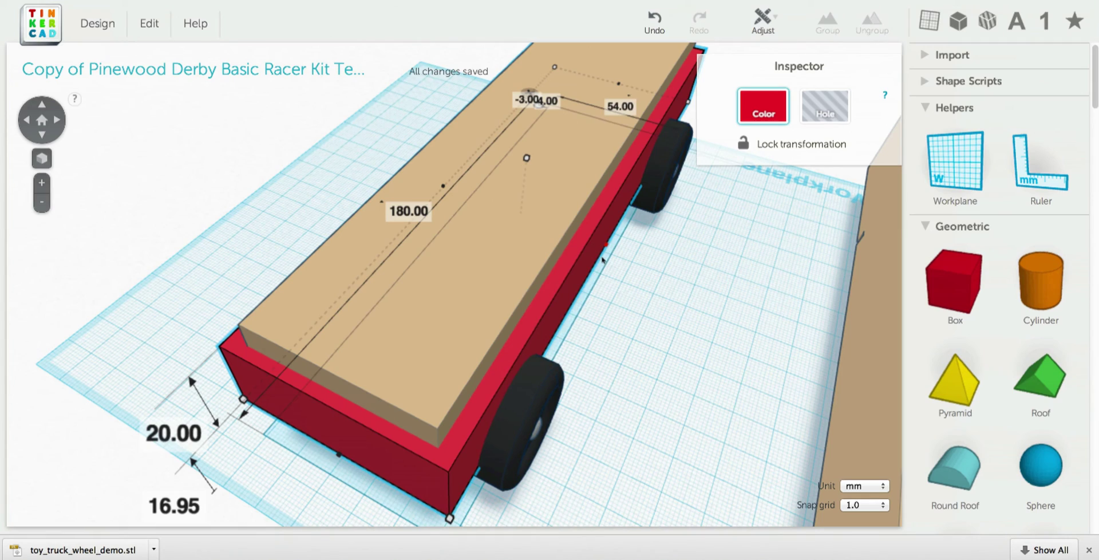
right_click(43, 198)
left_click(218, 171)
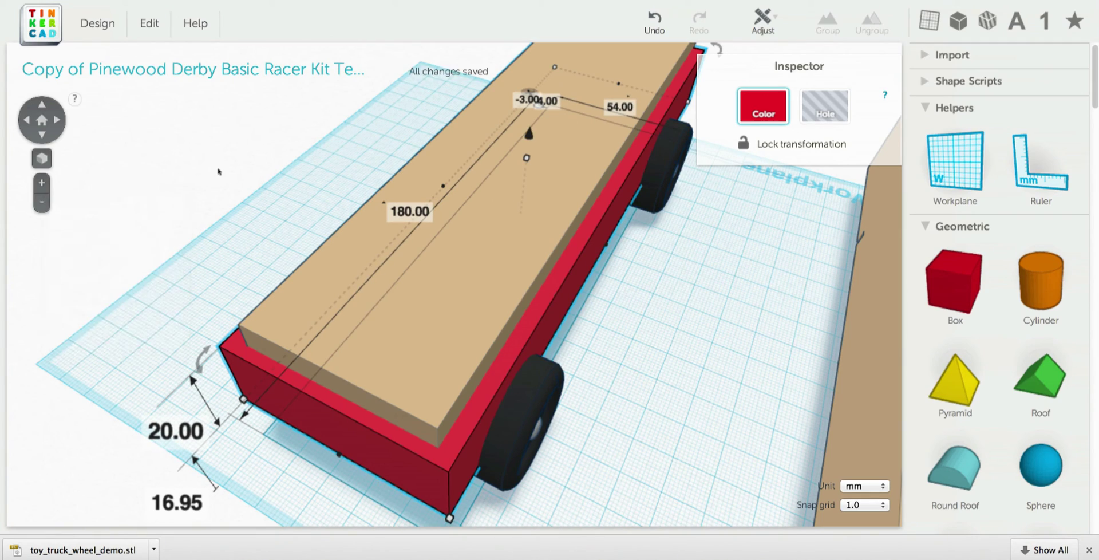
Step: Extend the red box above the car body's top, to 33.05 mm tall, and turn it into a hole
right_click_drag(218, 170, 274, 243)
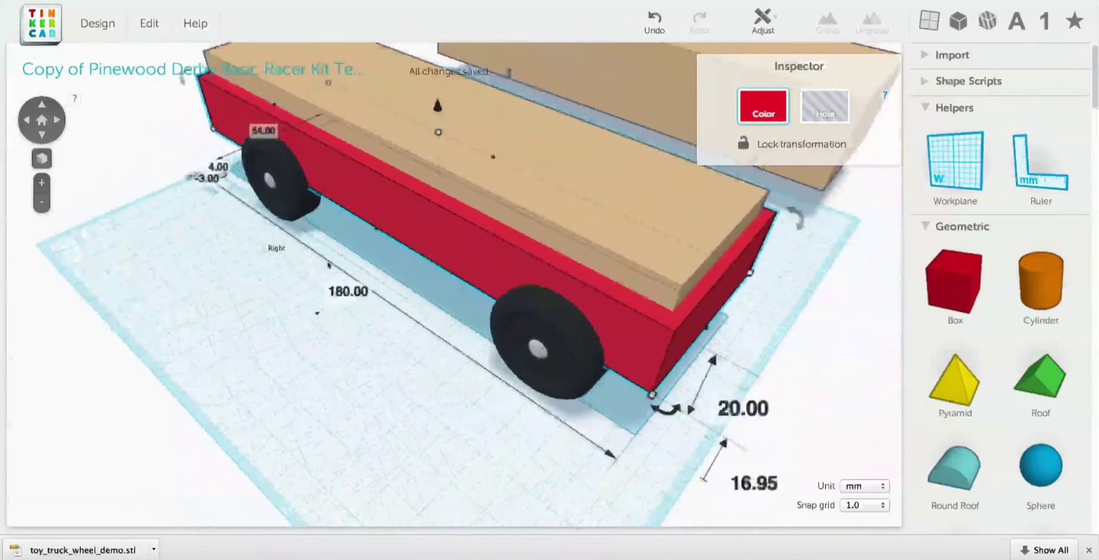
right_click_drag(329, 264, 407, 338)
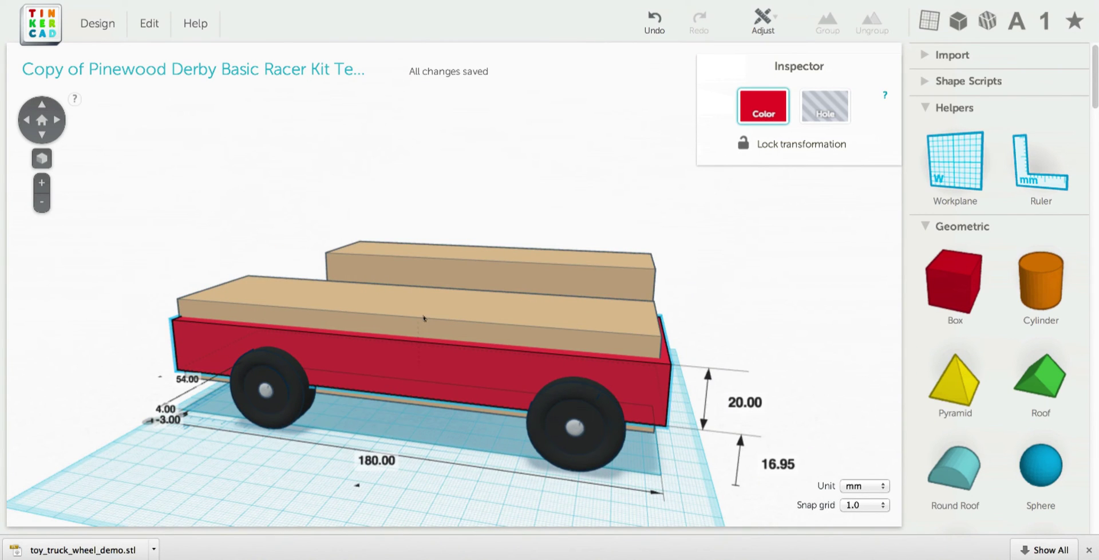
left_click(423, 316)
left_click_drag(429, 283, 428, 274)
right_click_drag(385, 405, 384, 373)
left_click(383, 319)
left_click(825, 109)
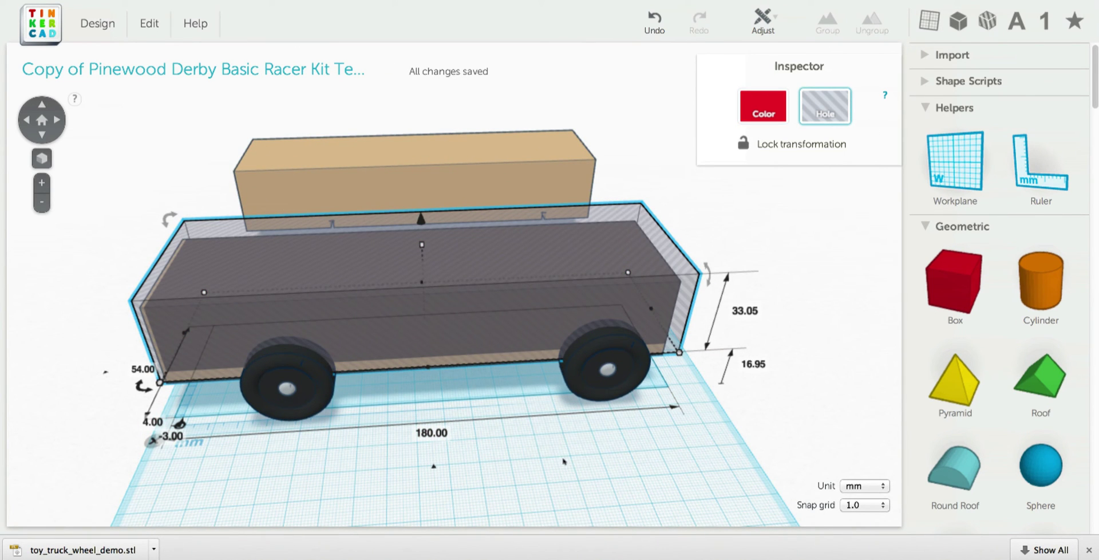
right_click_drag(565, 462, 444, 288)
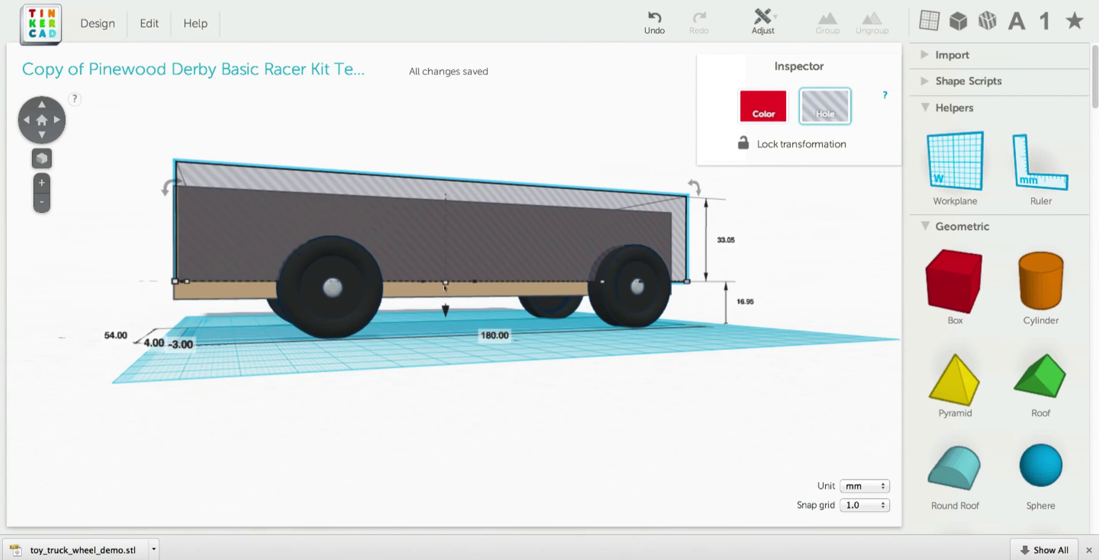
Step: Try to cut the car body by grouping it with the long hole box, and undo the grouping
left_click(469, 295, "shift")
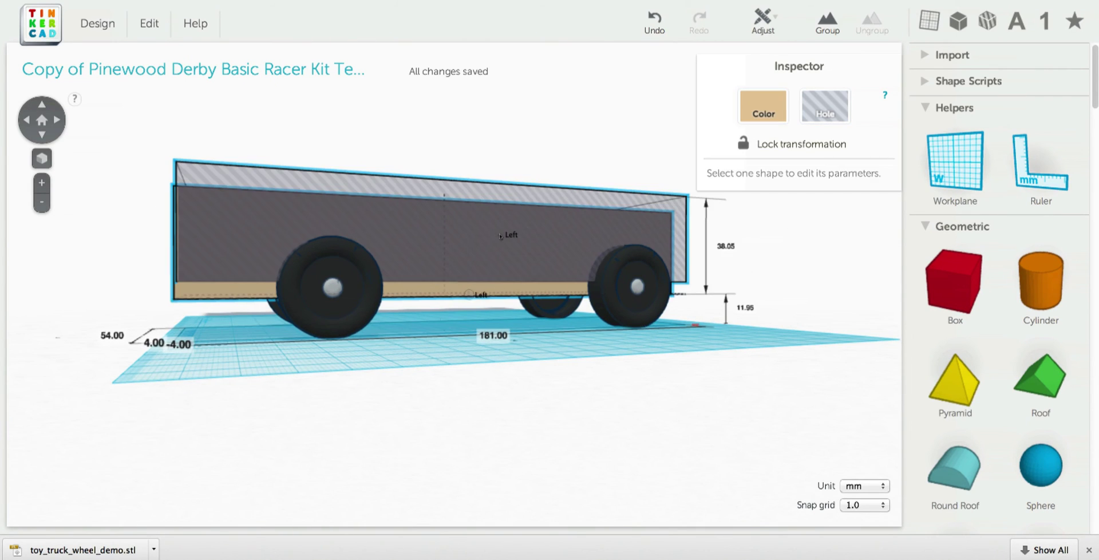
right_click_drag(552, 175, 618, 195)
left_click(827, 23)
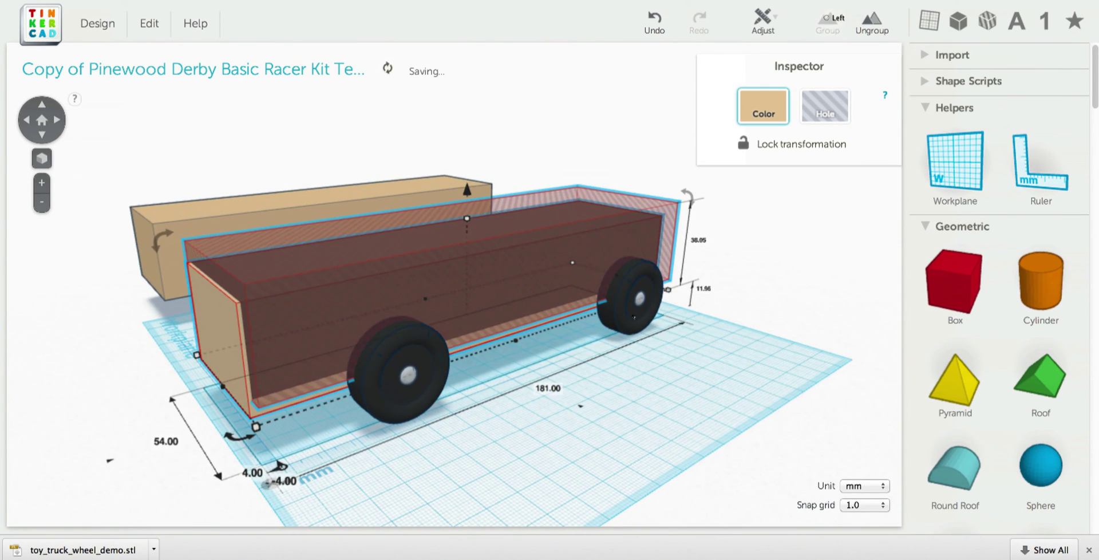
right_click_drag(439, 349, 295, 284)
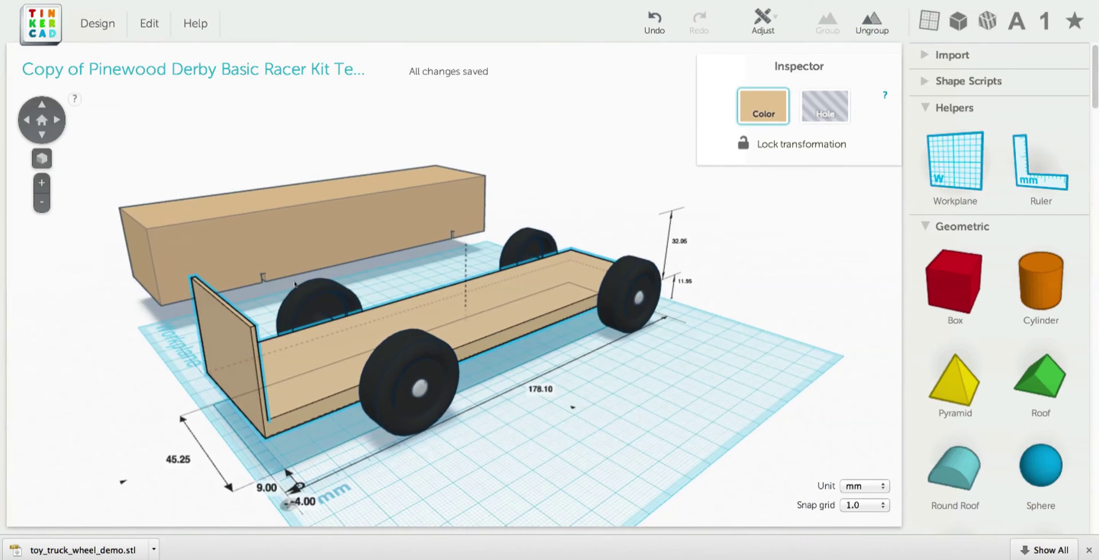
left_click(654, 23)
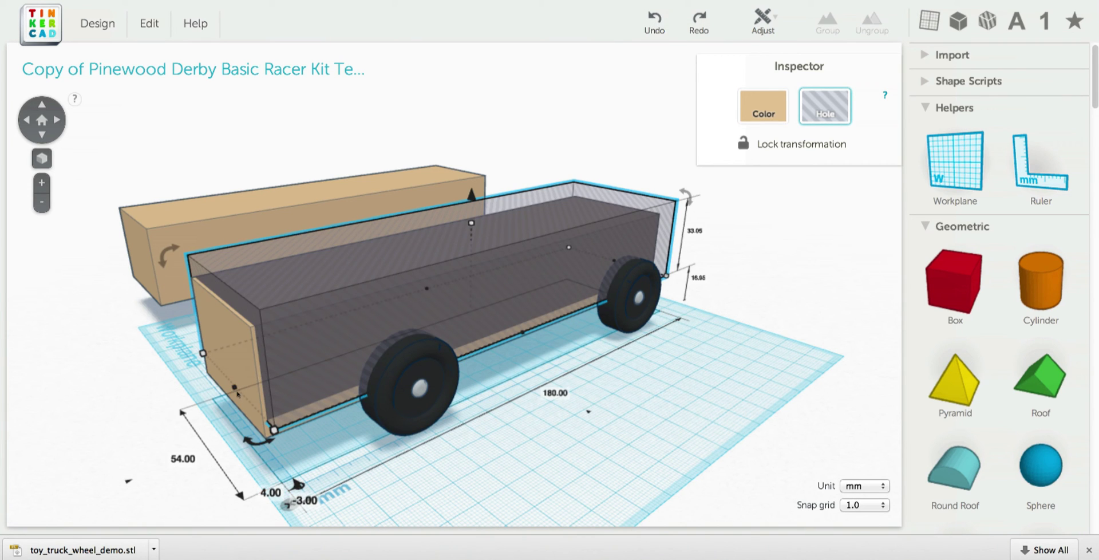
Step: Lengthen the hole box to 184 mm so it extends past the car body's uncovered end, and group both to cut the body down
left_click_drag(236, 391, 222, 401)
left_click(537, 459)
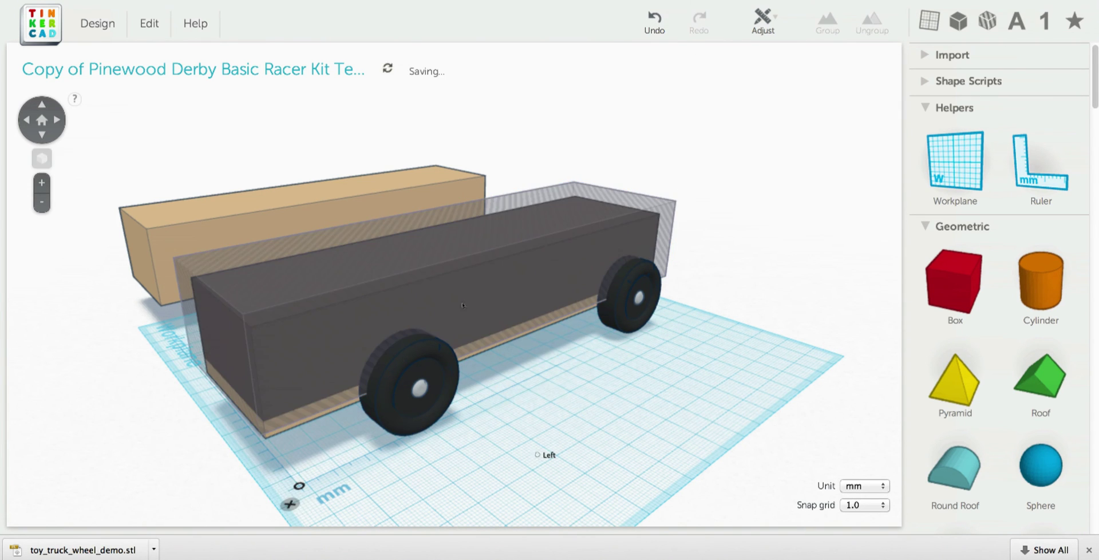
right_click_drag(526, 300, 507, 332)
left_click(524, 298)
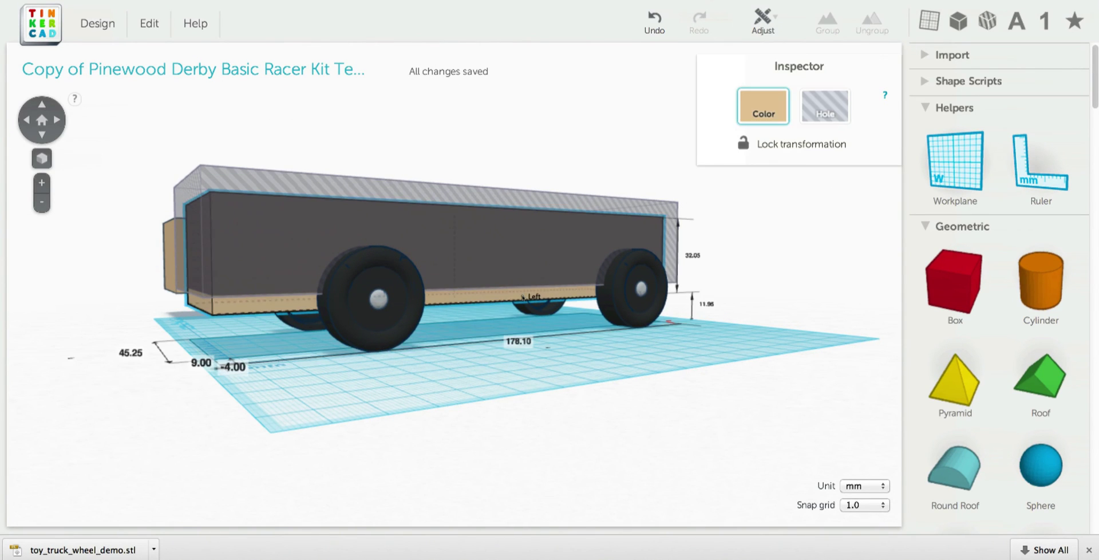
left_click(819, 26)
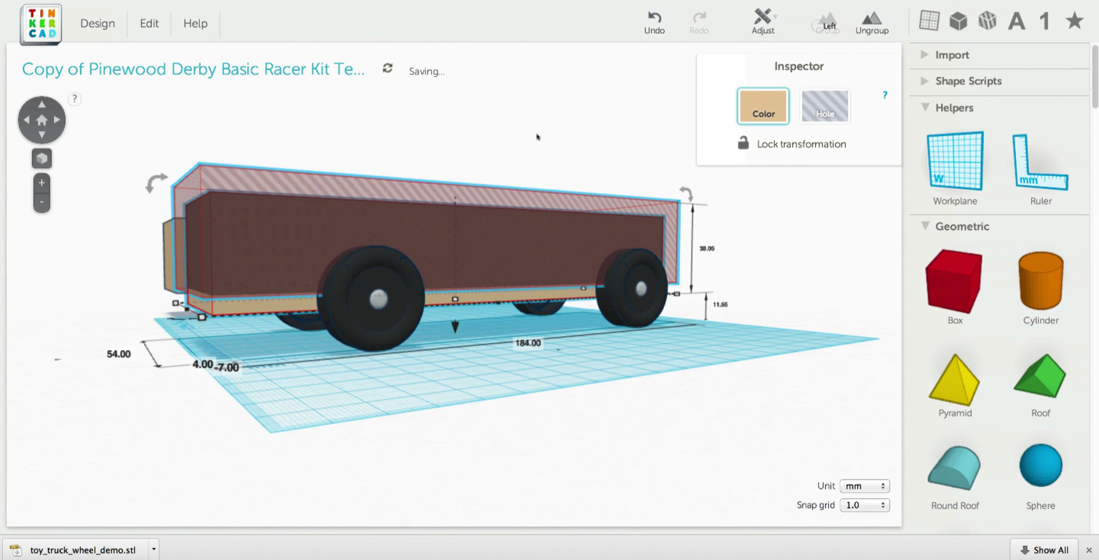
right_click_drag(539, 135, 548, 207)
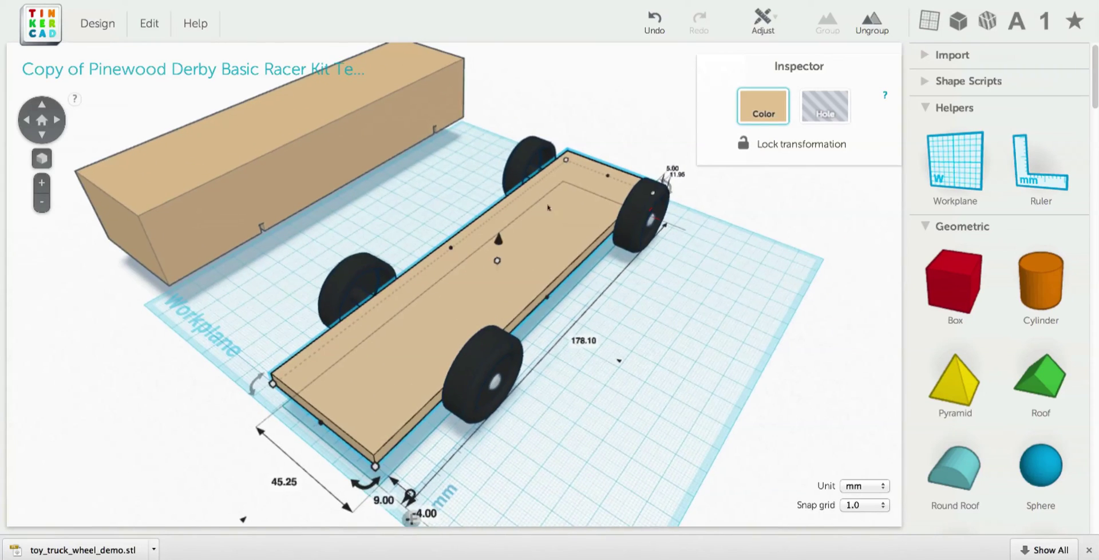
Step: Pick a new box from the geometric shapes to add to the flattened car body
middle_click_drag(547, 207, 563, 148)
left_click(977, 298)
right_click(950, 302)
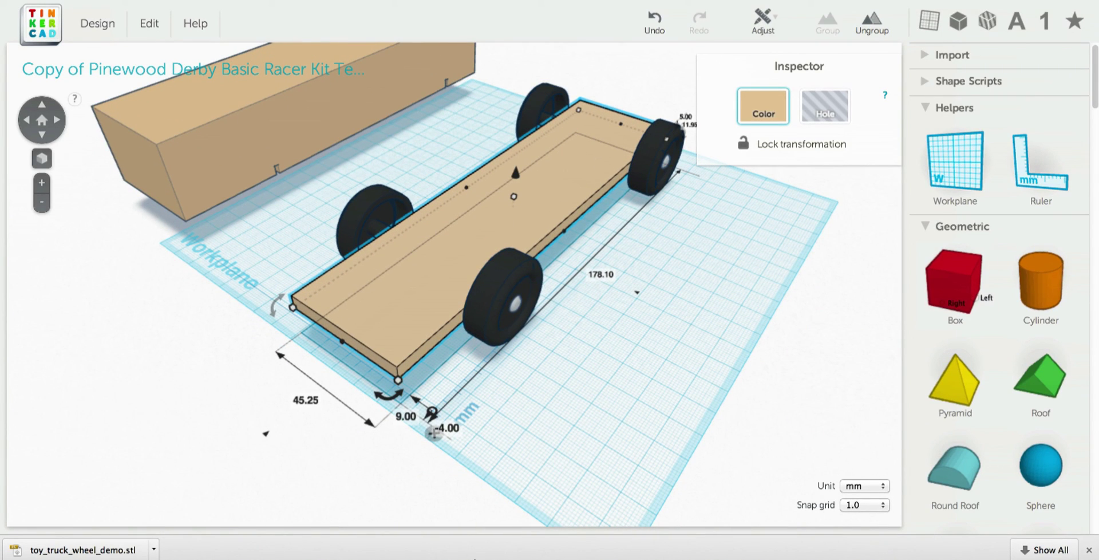